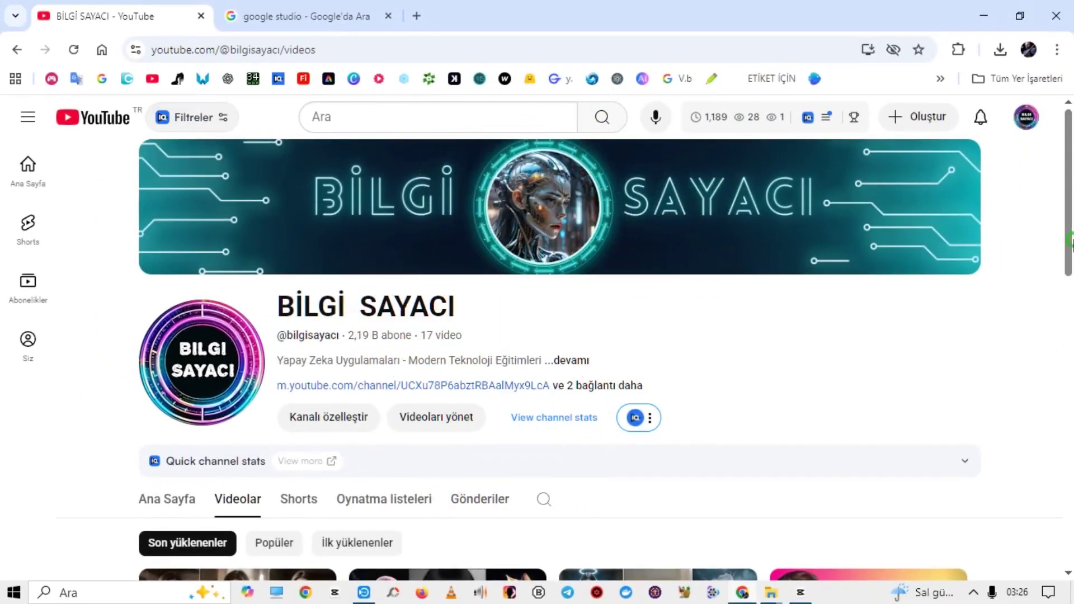
# Search google.stüdio from the address bar and open the Google AI Studio result
pyautogui.moveTo(1070, 240); pyautogui.dragTo(1070, 372)
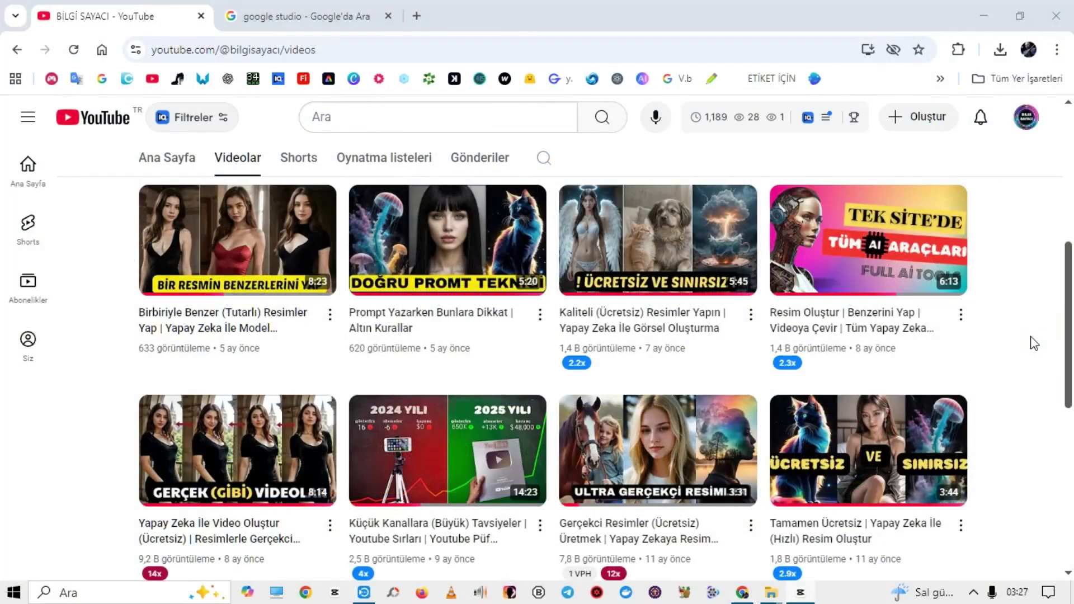
pyautogui.scroll(6, 1035, 343)
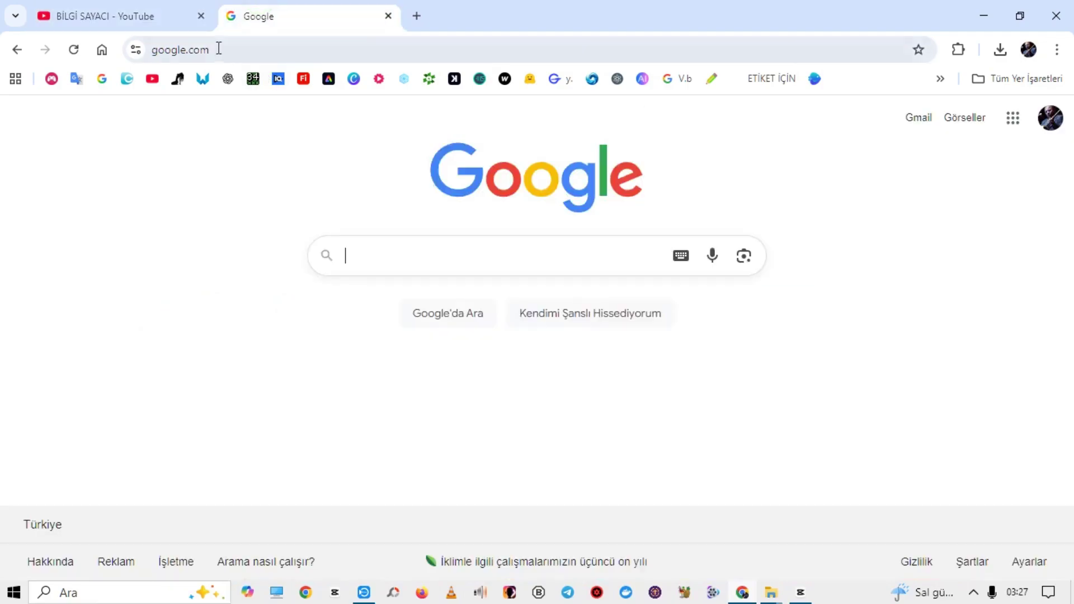
pyautogui.click(235, 49)
pyautogui.write('googl')
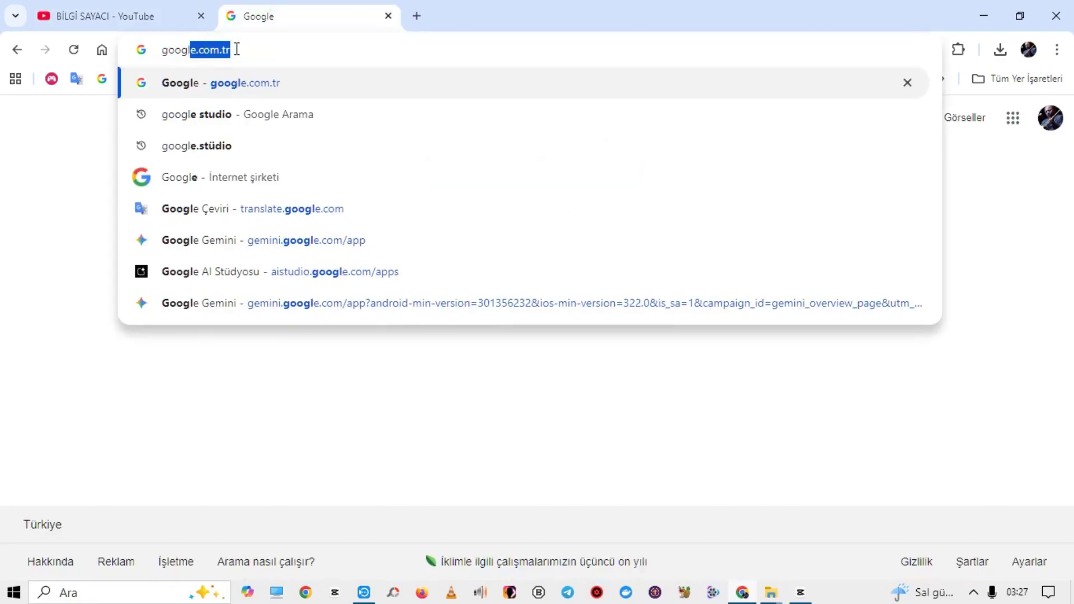
pyautogui.write('e.st')
pyautogui.click(219, 117)
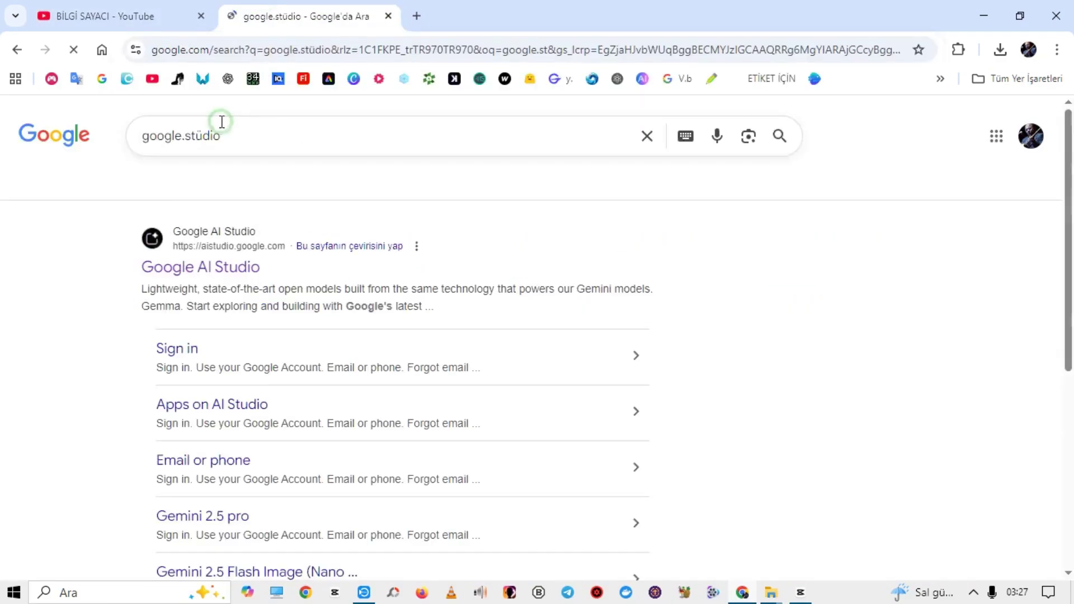
pyautogui.click(220, 274)
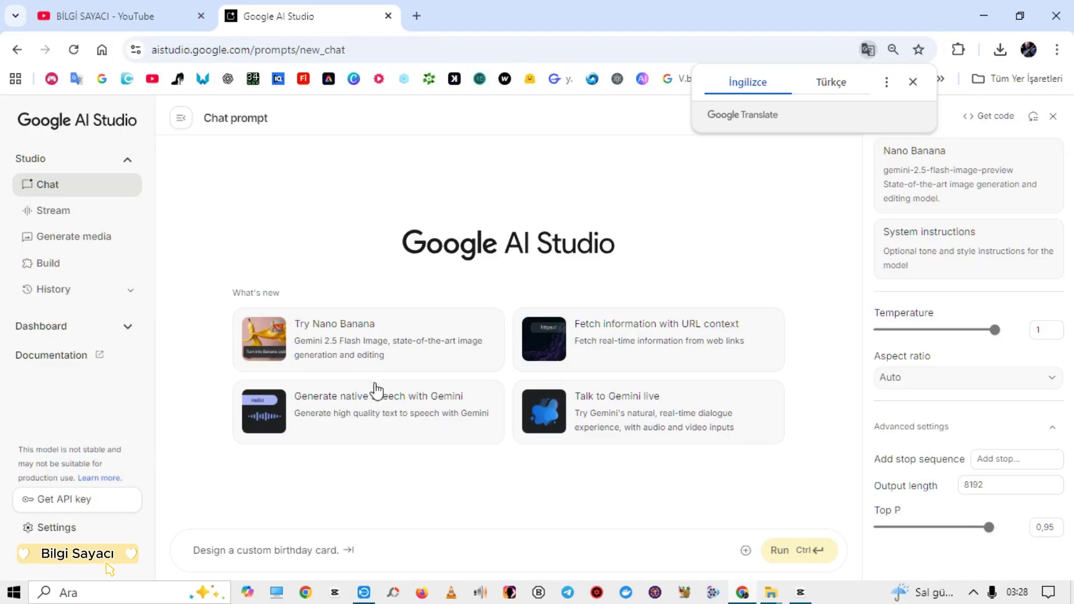
# After previewing the Nano Banana sample, translate AI Studio into Türkçe and open the Build app gallery
pyautogui.click(360, 340)
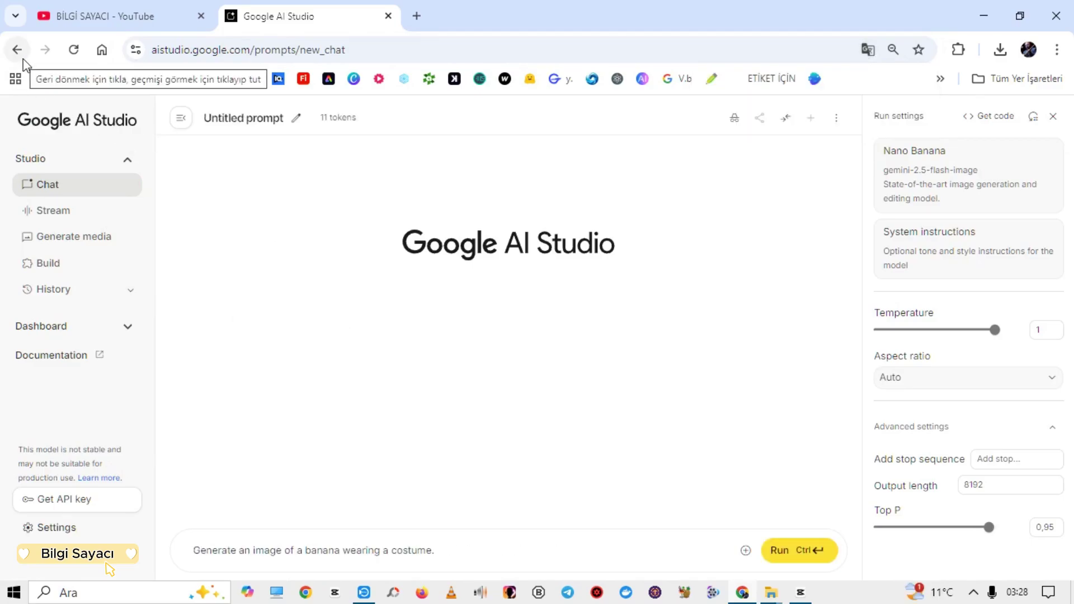
pyautogui.click(74, 126)
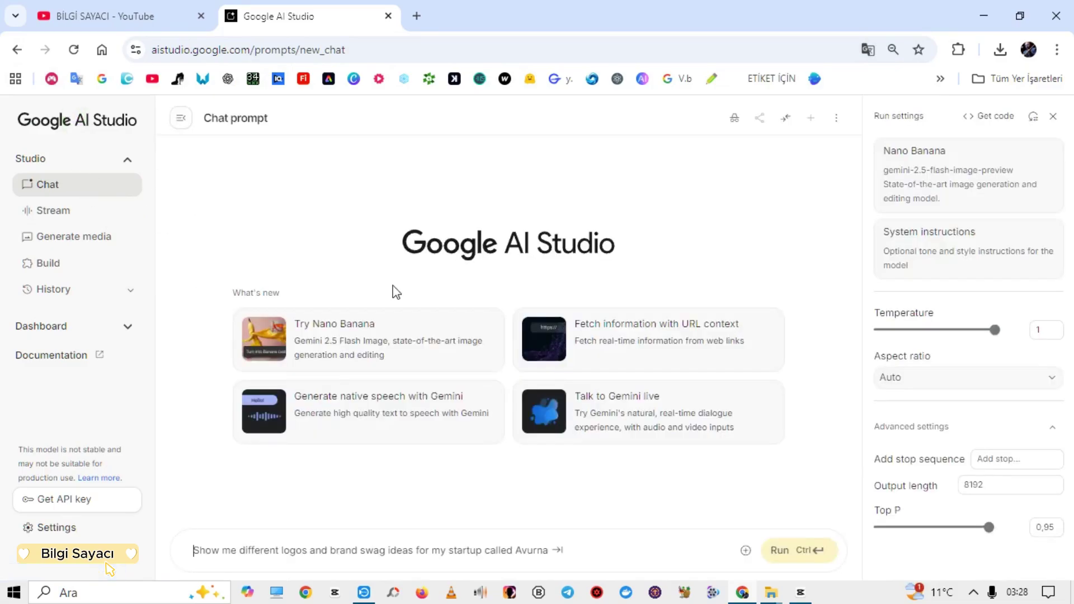
pyautogui.click(868, 50)
pyautogui.click(842, 81)
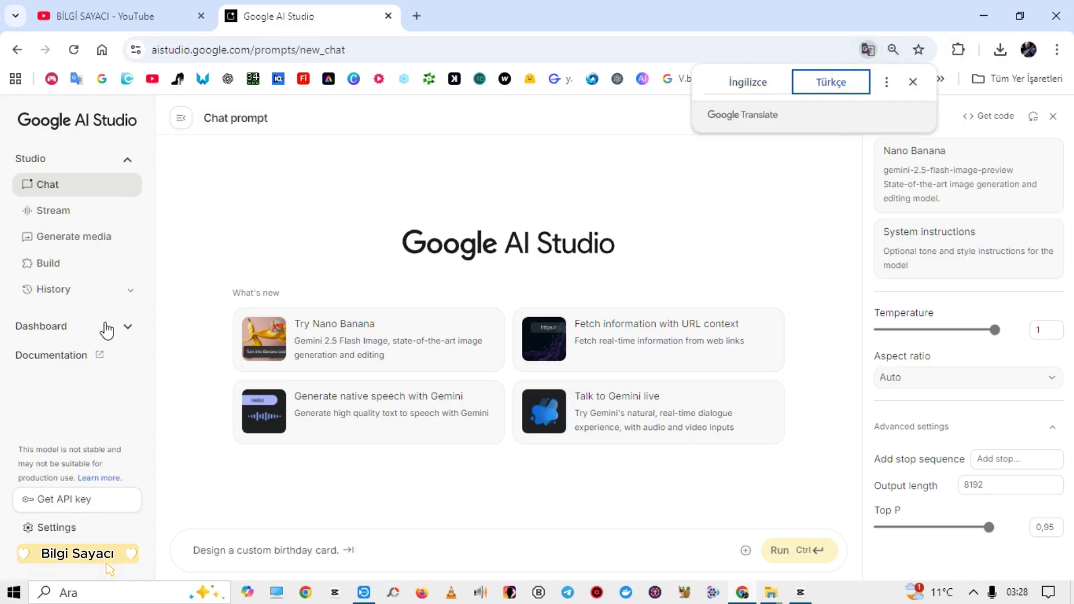
pyautogui.click(108, 272)
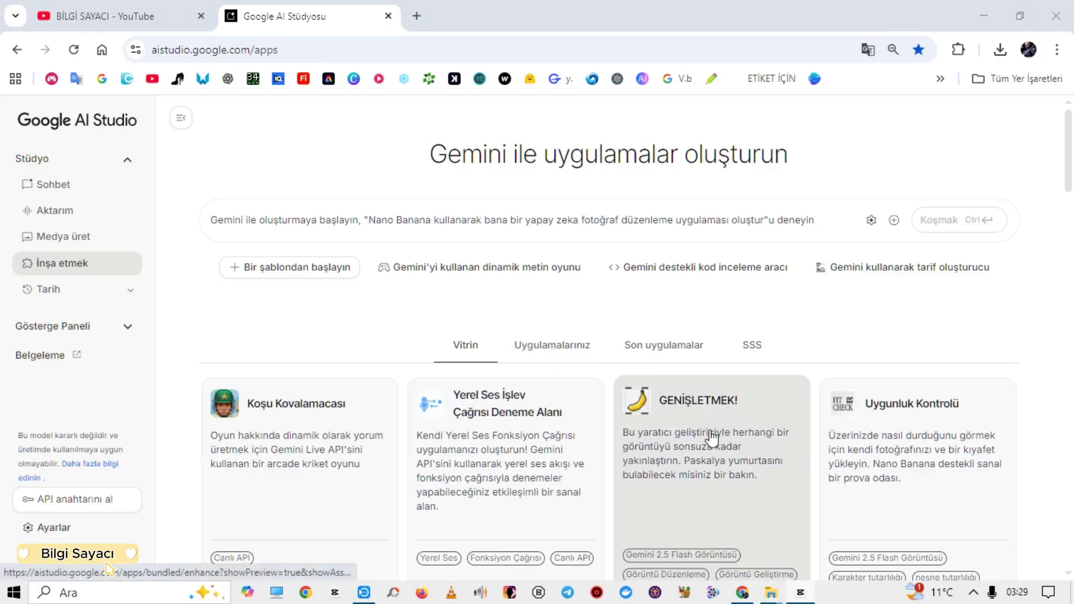
# Scroll through the Build gallery's app cards, then return to the 'Sohbet istemi' chat page
pyautogui.scroll(-3, 725, 449)
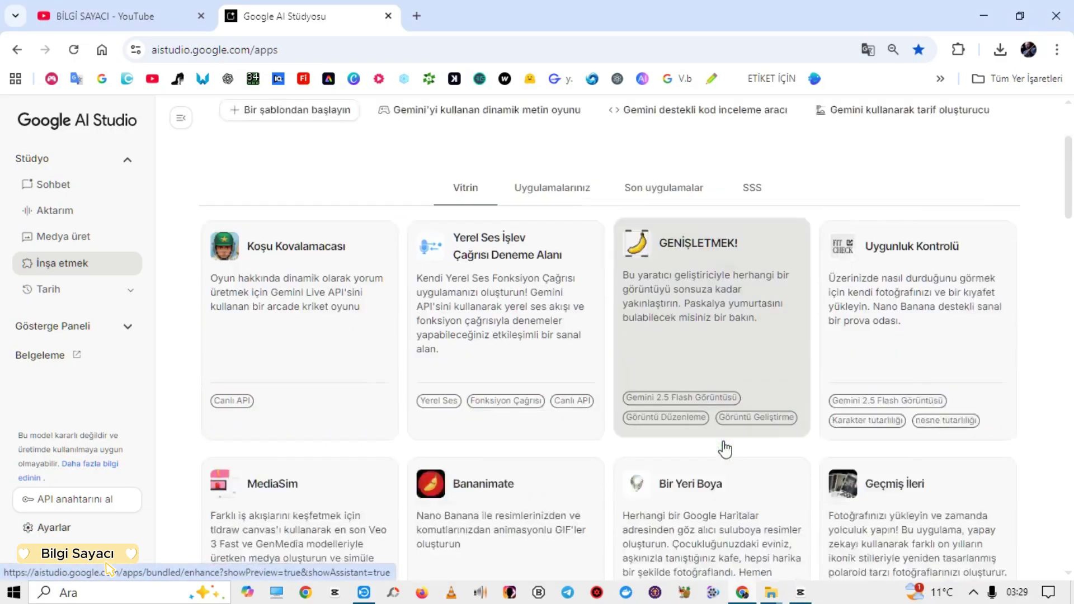
pyautogui.scroll(-5, 726, 448)
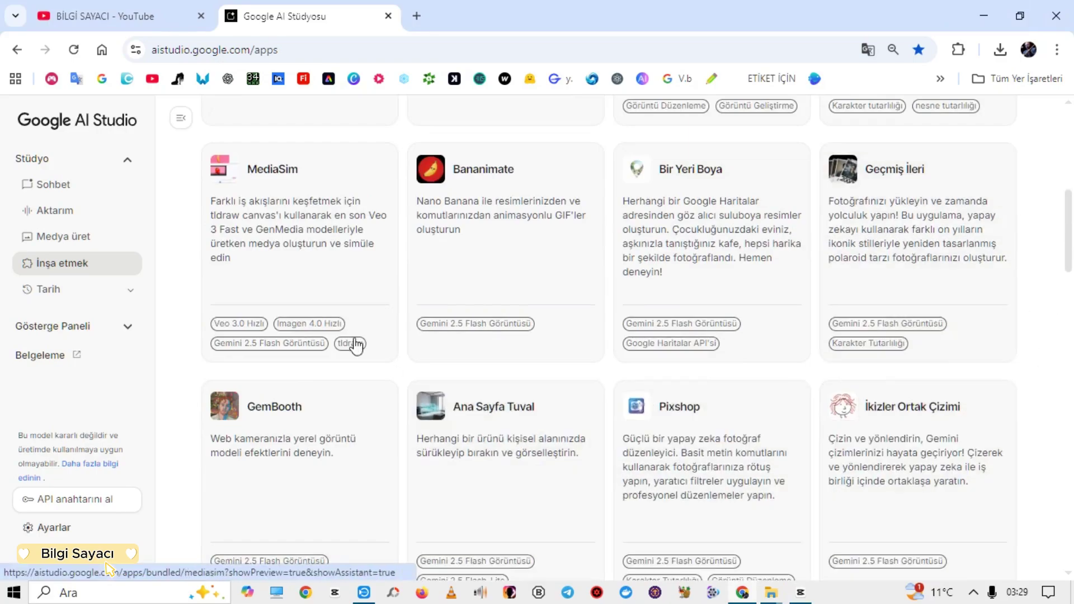
pyautogui.moveTo(1069, 249); pyautogui.dragTo(1071, 363)
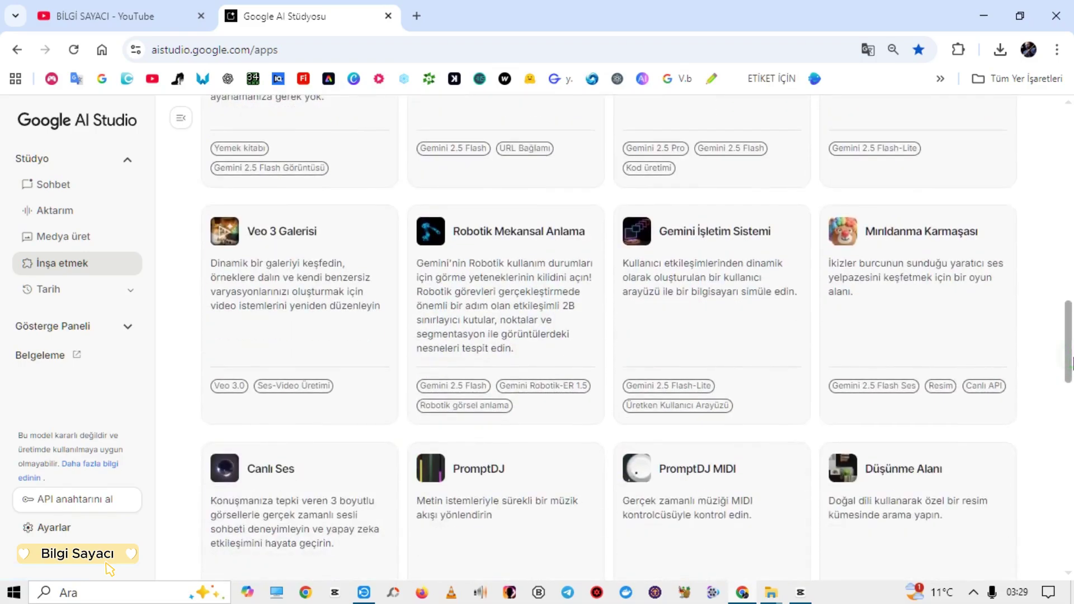
pyautogui.click(64, 126)
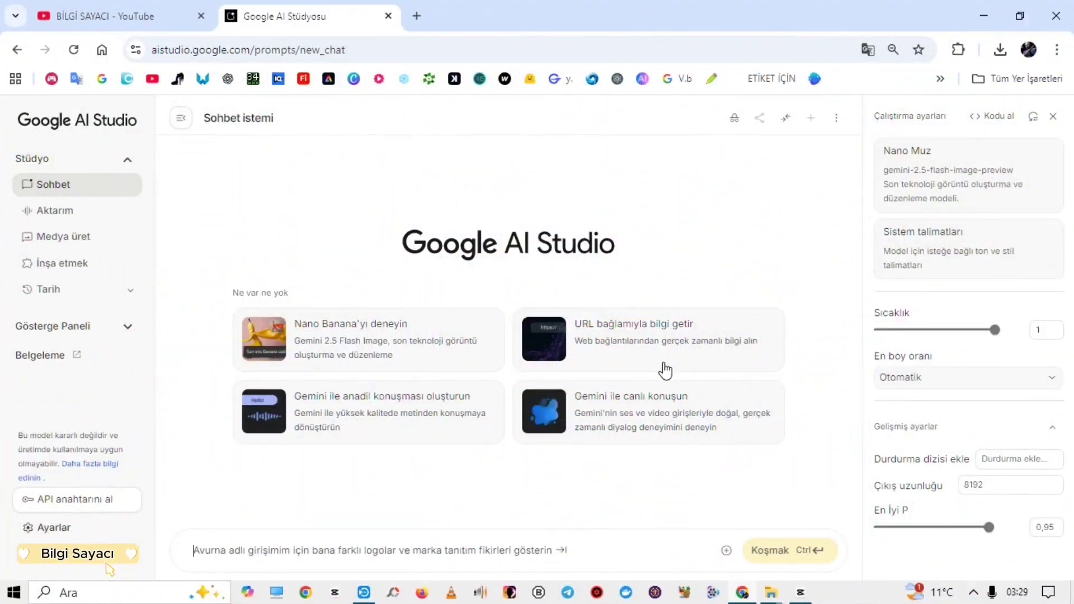
# Load the Nano Banana prompt 'Generate an image of a banana wearing a costume.' with enlarged page zoom
pyautogui.click(341, 336)
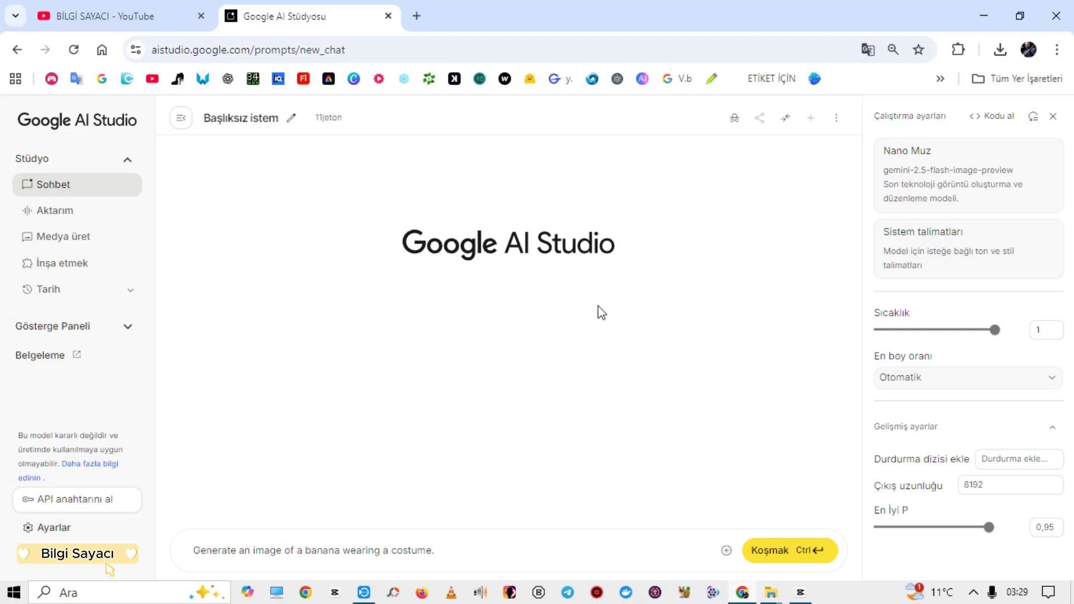
pyautogui.hotkey('ctrl', '+')
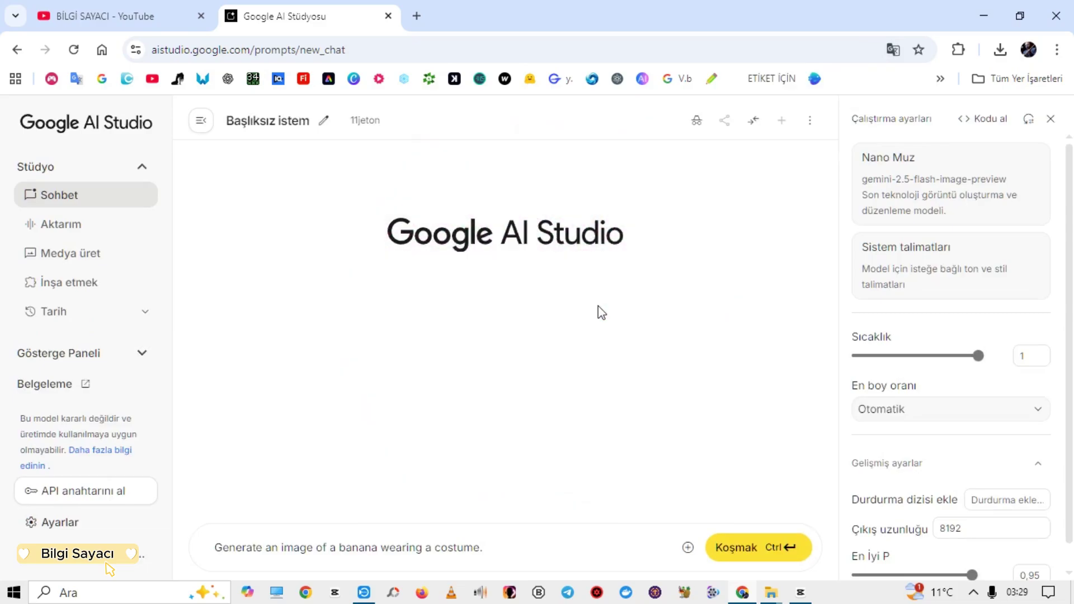
pyautogui.tripleClick(524, 546)
pyautogui.press('BackSpace')
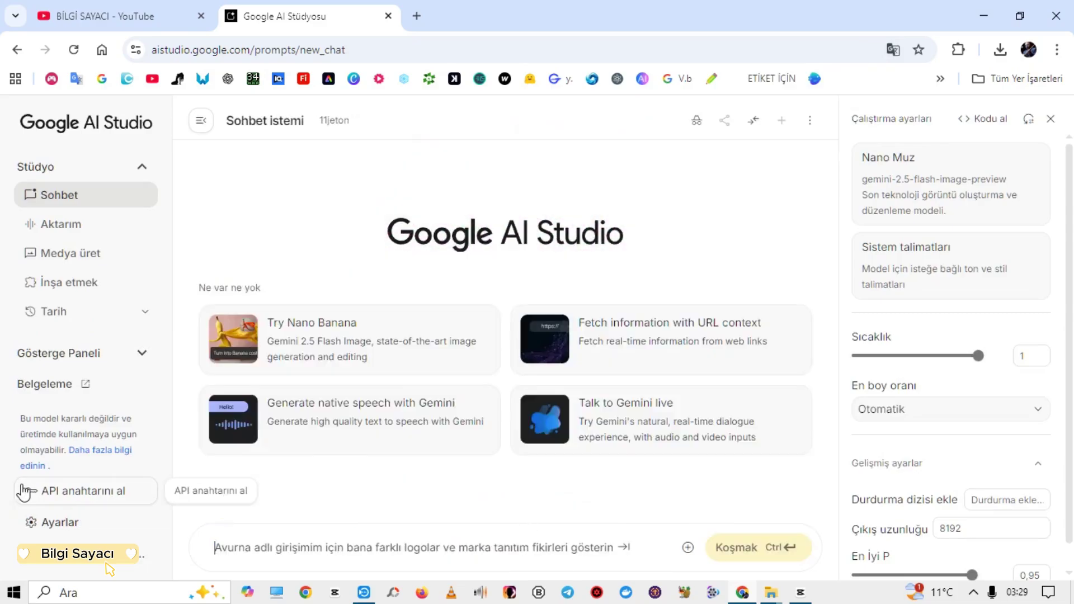
pyautogui.click(295, 354)
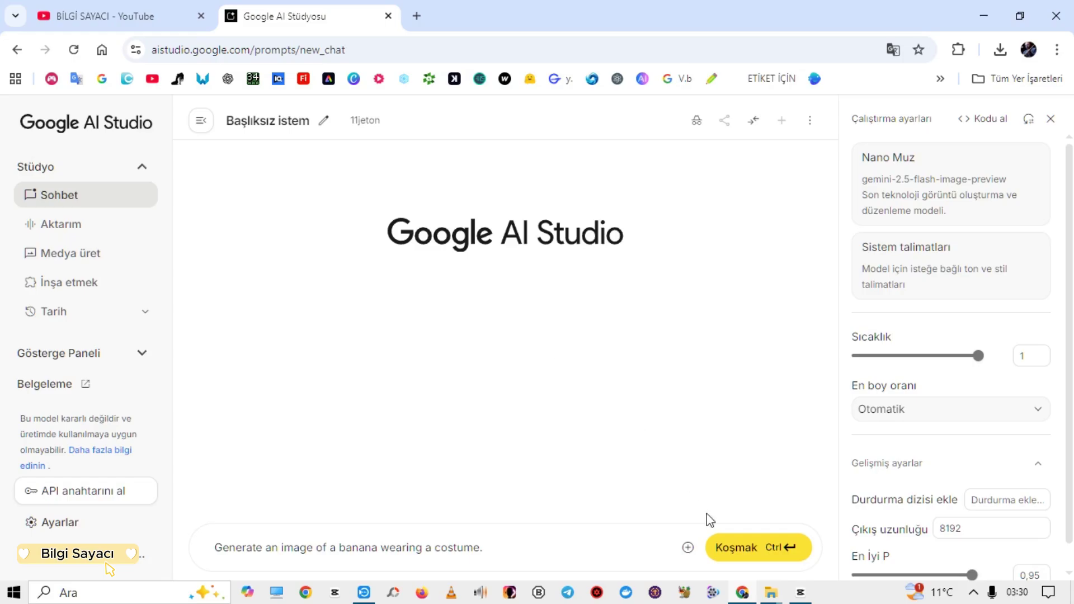
# Attach the avatar photo from the computer and clear the sample prompt text
pyautogui.click(689, 548)
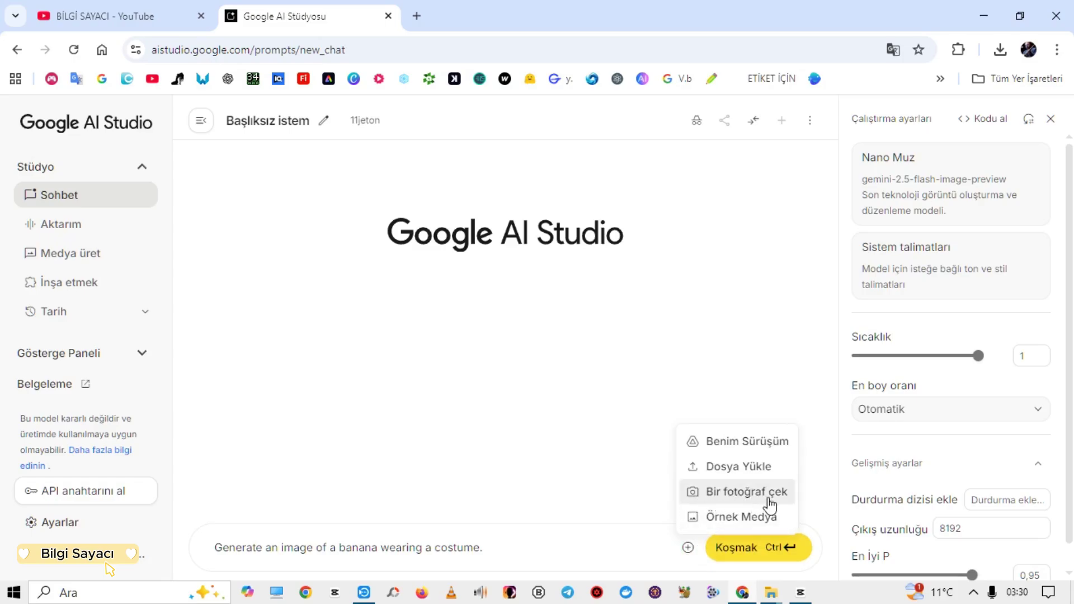
pyautogui.click(730, 474)
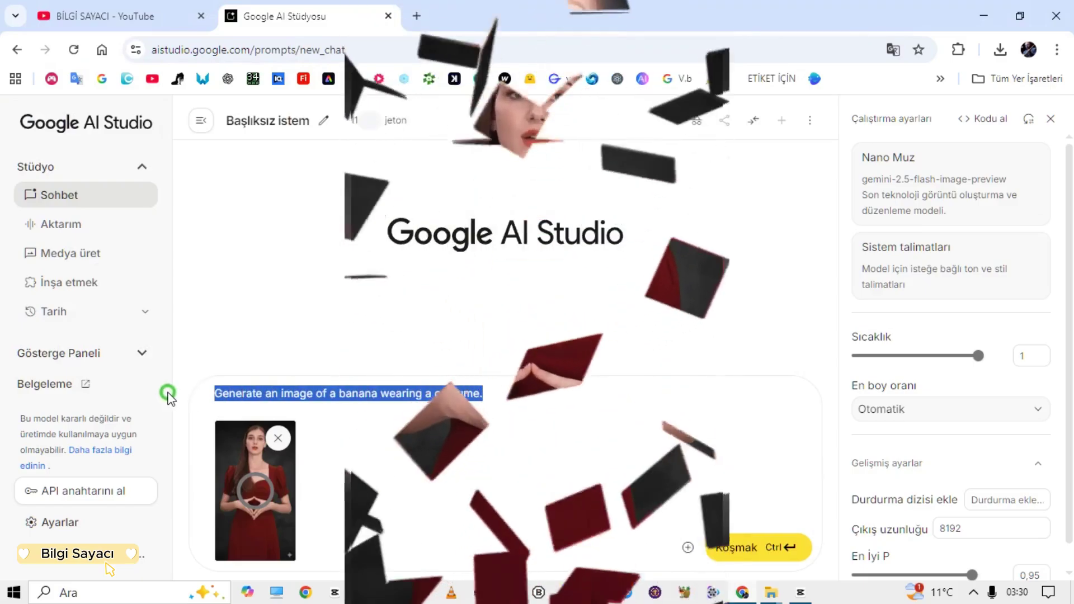
pyautogui.press('BackSpace')
# Write and run a Turkish prompt to change the dull background and make the dress white, floral-patterned
pyautogui.write('A')
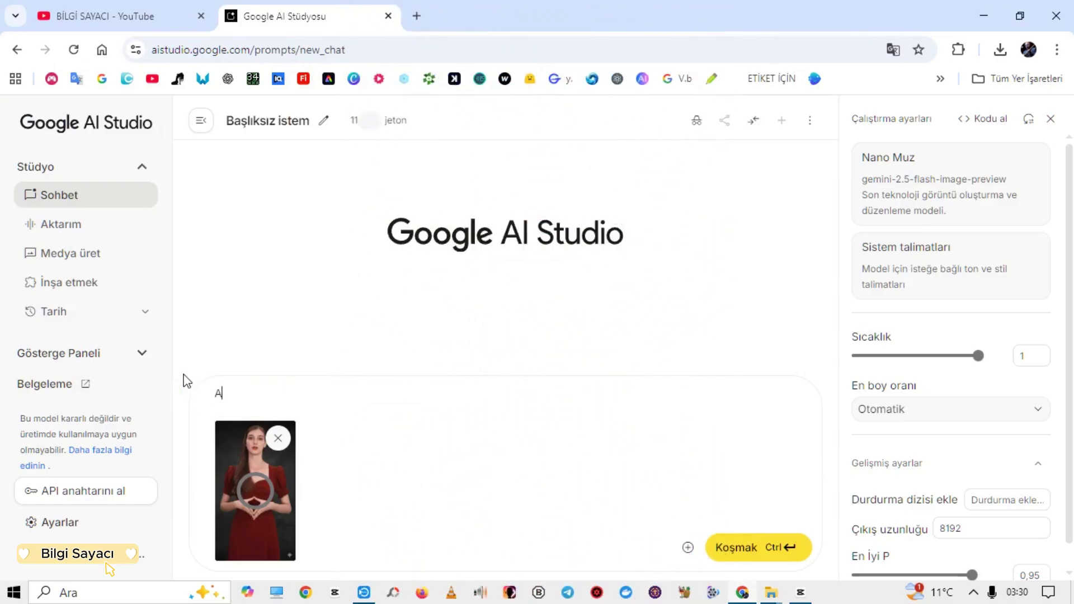
pyautogui.write('rka plandaki')
pyautogui.write(' mat ve sıkıcı')
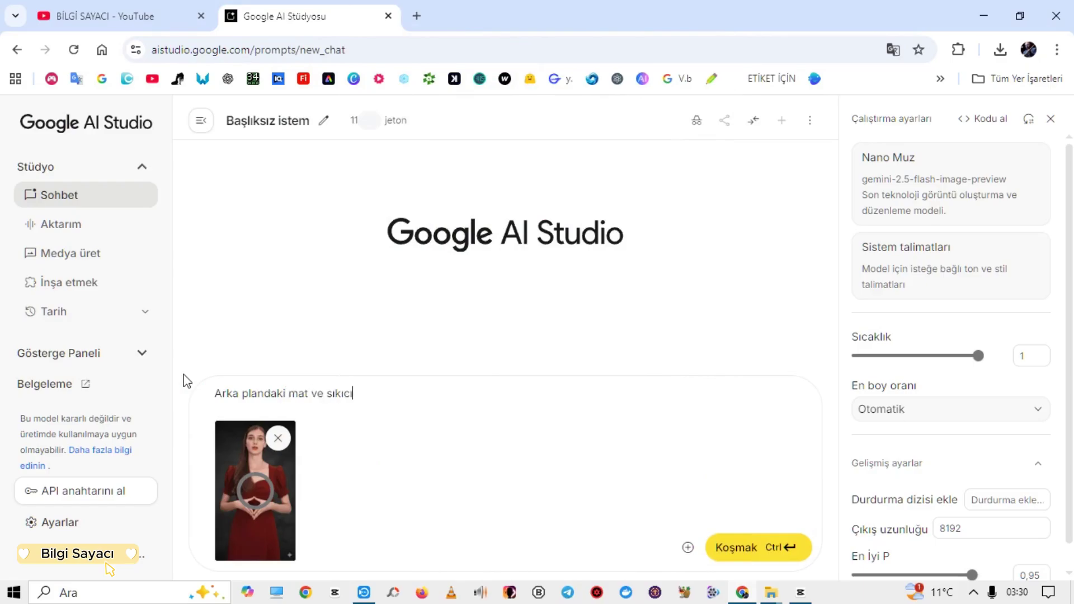
pyautogui.write(' görün')
pyautogui.press('BackSpace')
pyautogui.press('BackSpace')
pyautogui.press('BackSpace')
pyautogui.write('rün')
pyautogui.write('ümü değişti')
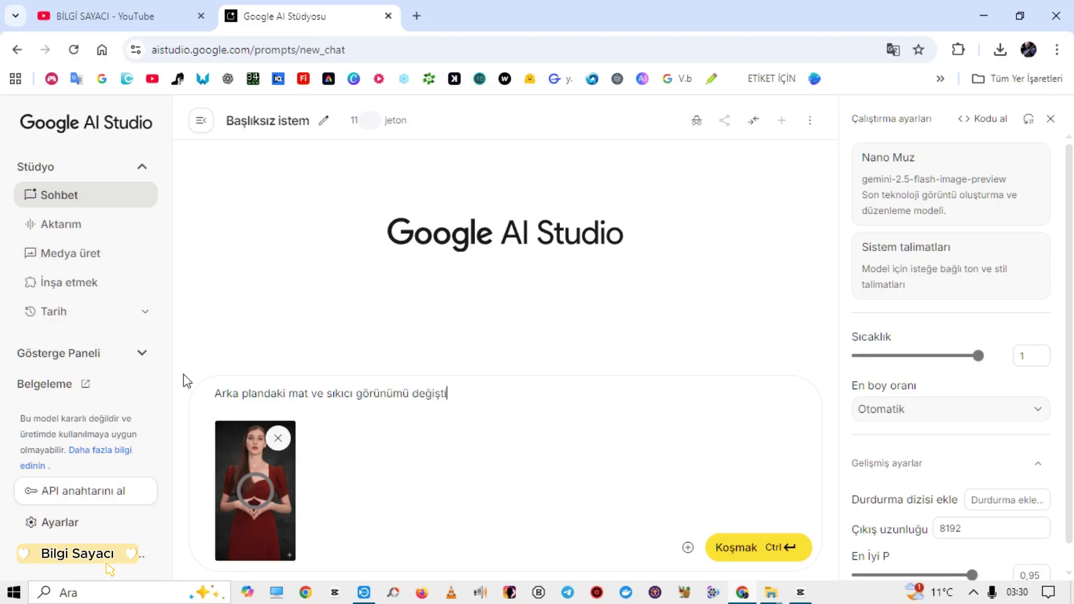
pyautogui.write('r ayrıc')
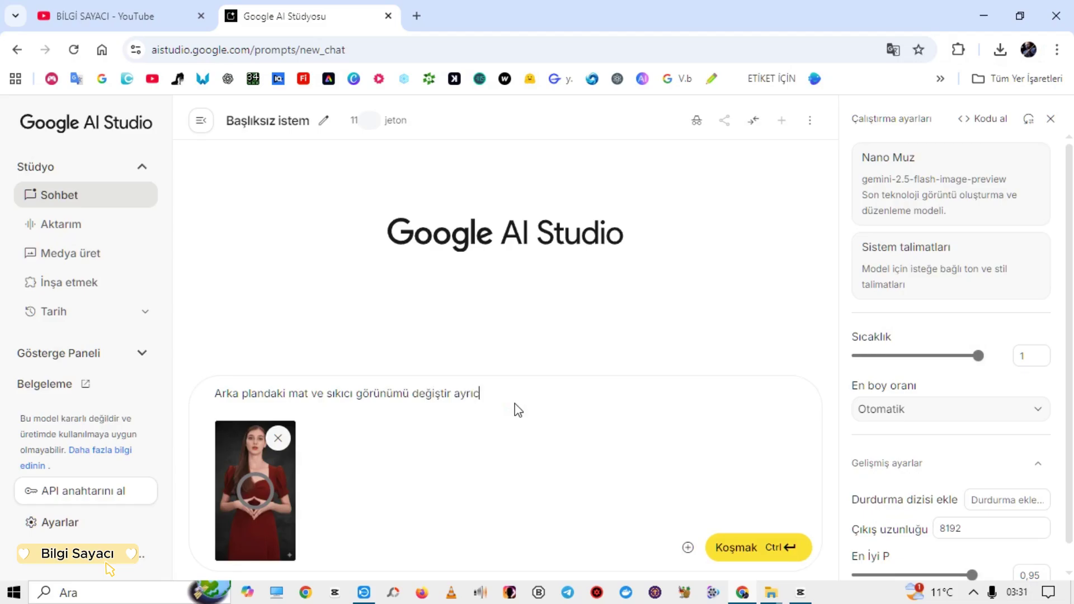
pyautogui.write('a kadının elbisesi renk olarak kırmızı değil beyaz olsun ve')
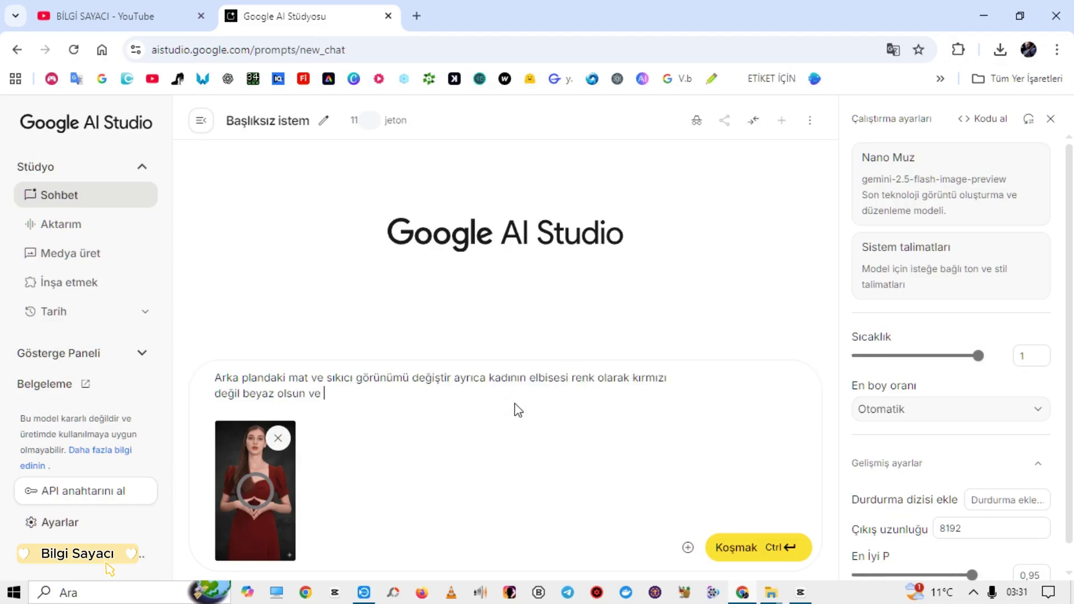
pyautogui.press('BackSpace')
pyautogui.press('BackSpace')
pyautogui.press('BackSpace')
pyautogui.write('ayrıca çiçek desenli')
pyautogui.click(763, 554)
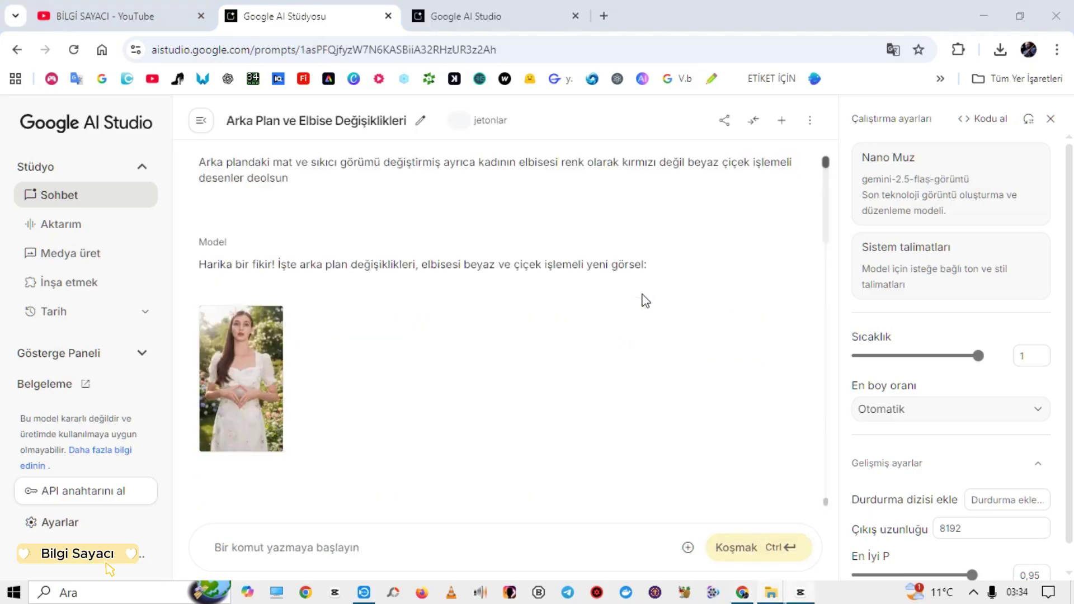
# Inspect the white floral dress result zoomed in, then open it in a new browser tab
pyautogui.click(260, 370)
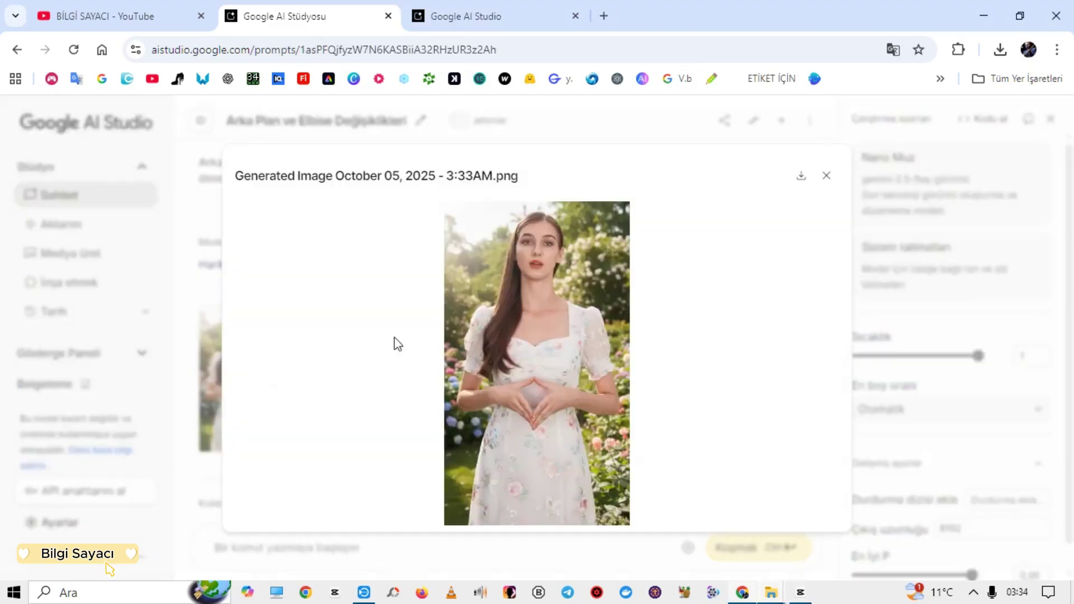
pyautogui.click(616, 310)
pyautogui.scroll(-3, 725, 305)
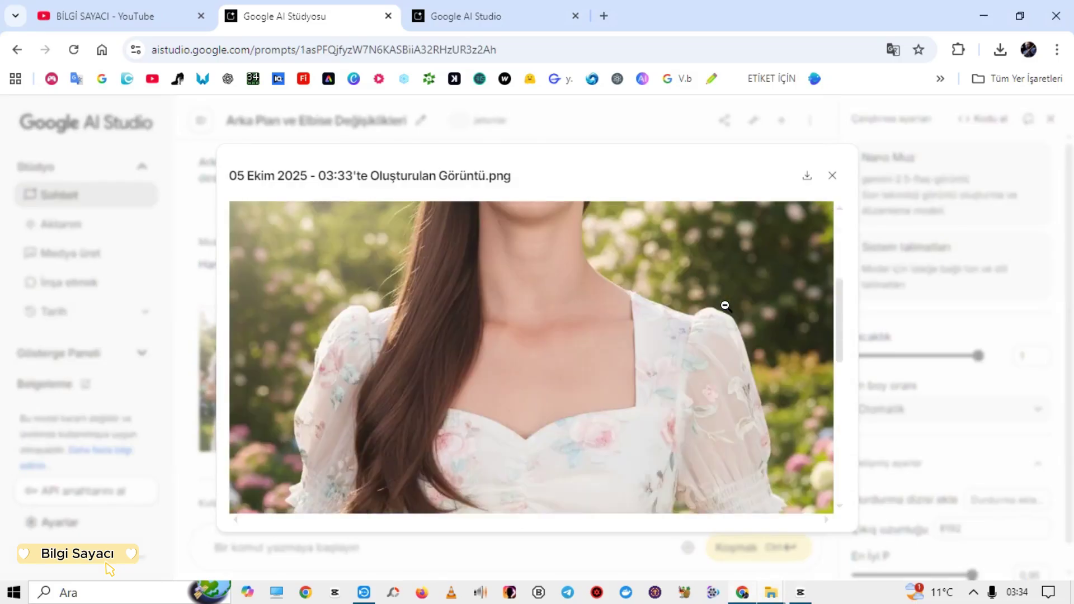
pyautogui.scroll(3, 725, 307)
pyautogui.scroll(-2, 727, 307)
pyautogui.scroll(-2, 725, 305)
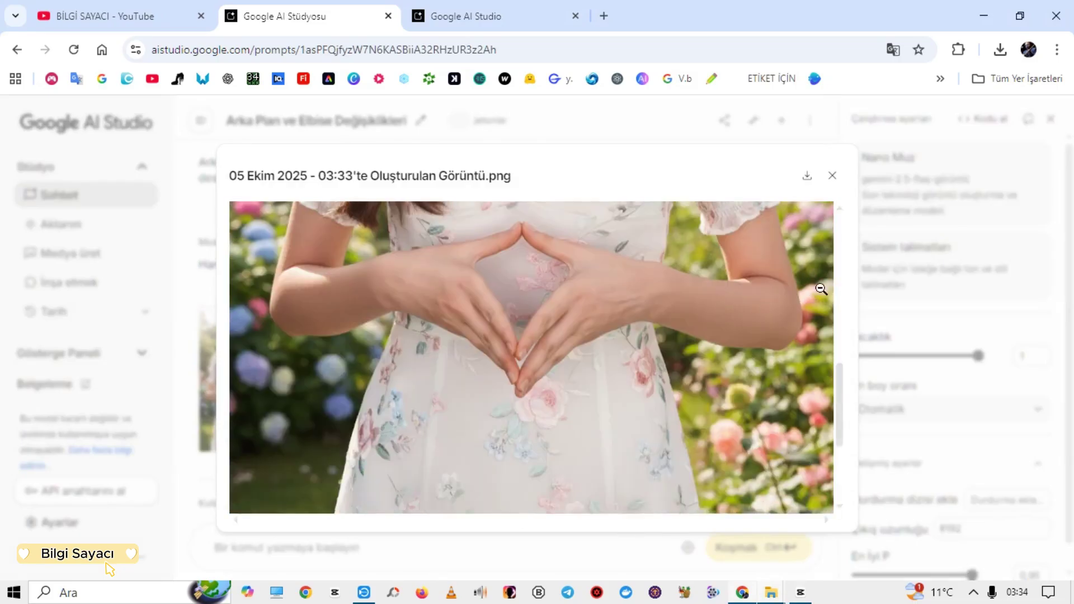
pyautogui.moveTo(840, 402)
pyautogui.mouseDown()
pyautogui.moveTo(854, 319)
pyautogui.moveTo(857, 447)
pyautogui.mouseUp()
pyautogui.click(698, 367)
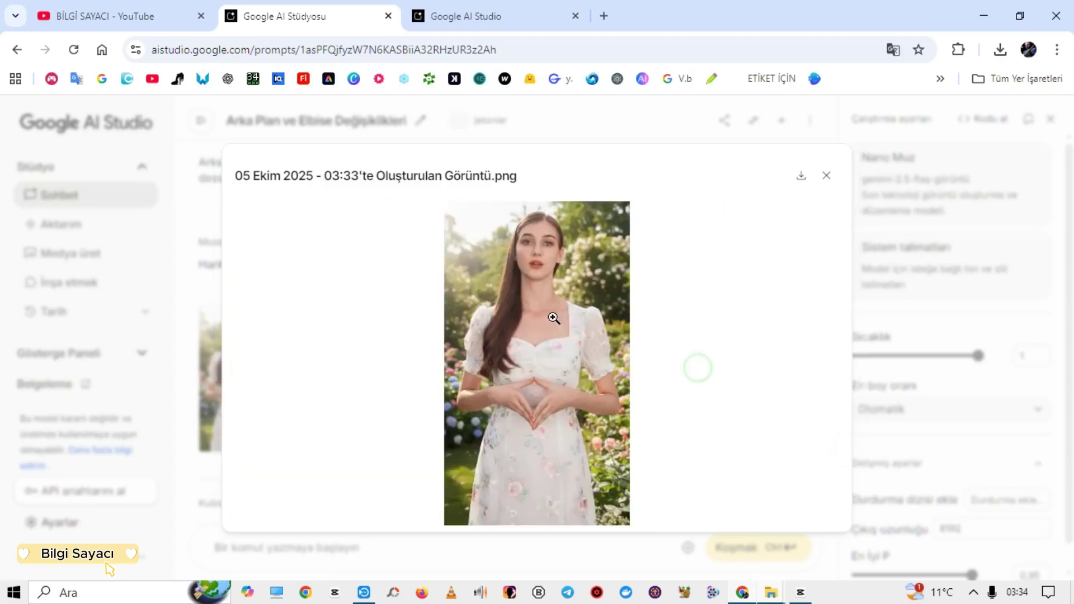
pyautogui.rightClick(526, 302)
pyautogui.click(566, 317)
pyautogui.click(678, 25)
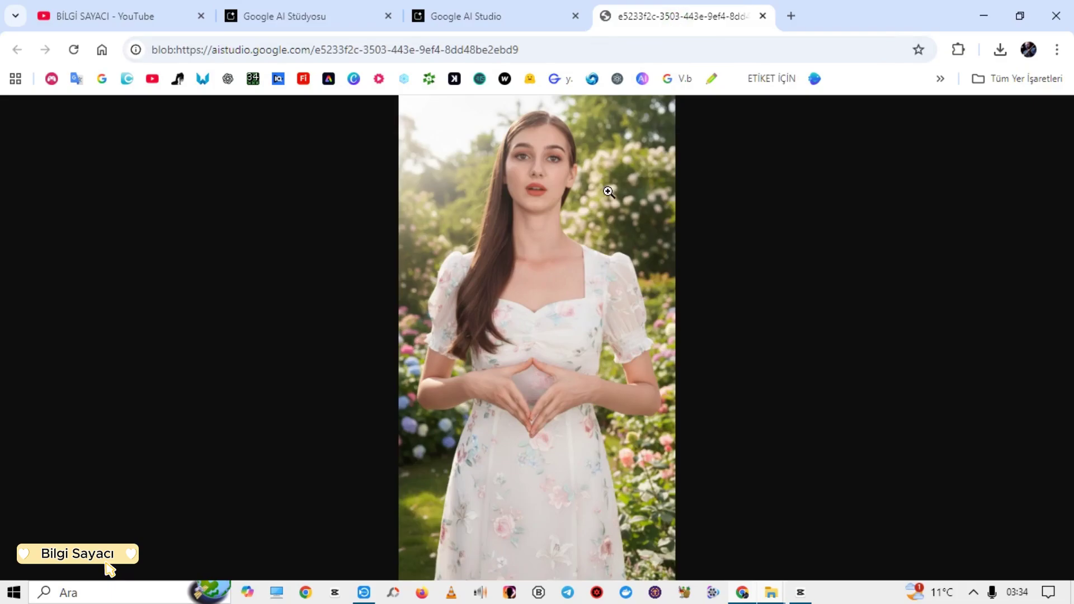
pyautogui.click(608, 192)
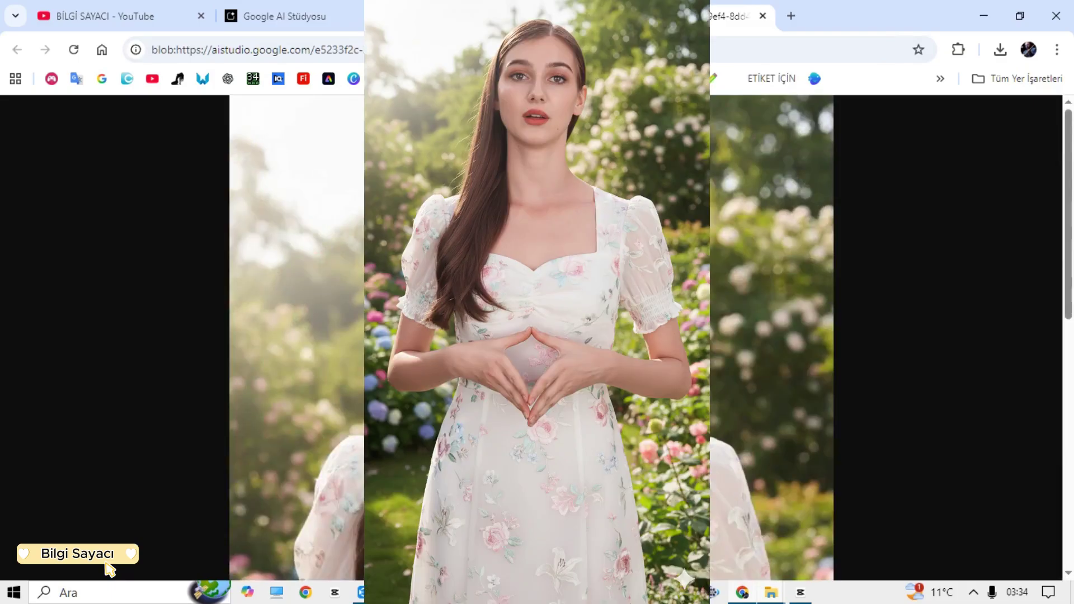
pyautogui.scroll(-2, 711, 199)
pyautogui.scroll(-2, 713, 201)
pyautogui.scroll(-2, 715, 203)
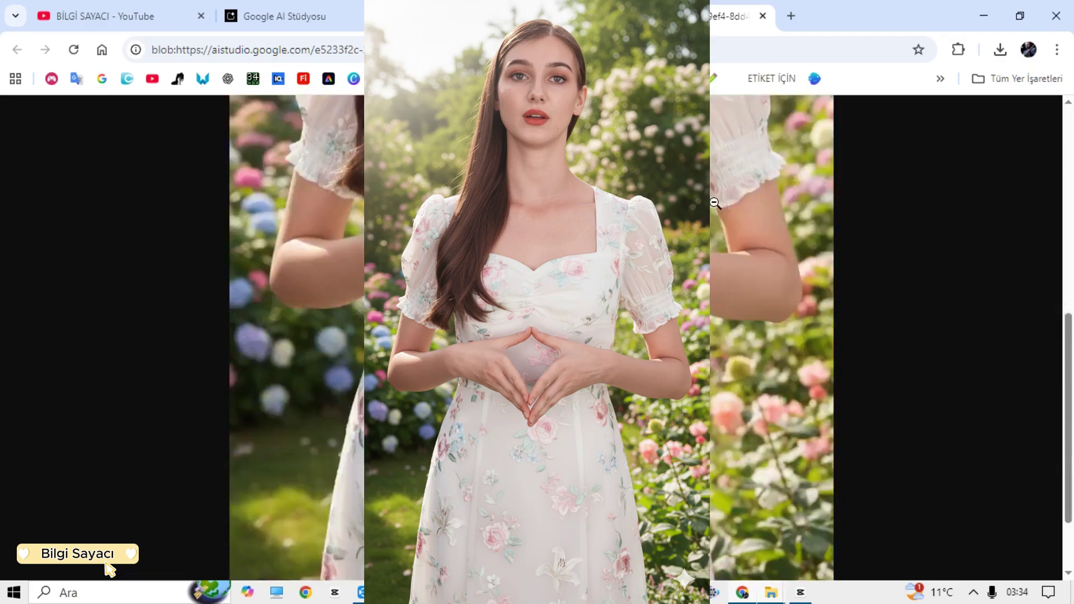
pyautogui.scroll(2, 715, 203)
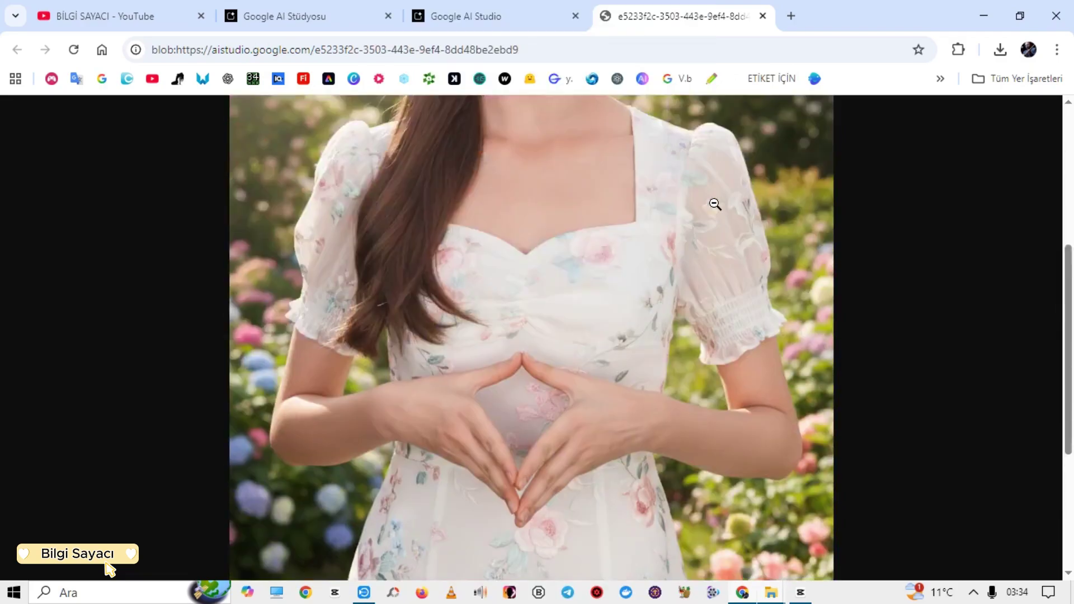
pyautogui.scroll(3, 715, 203)
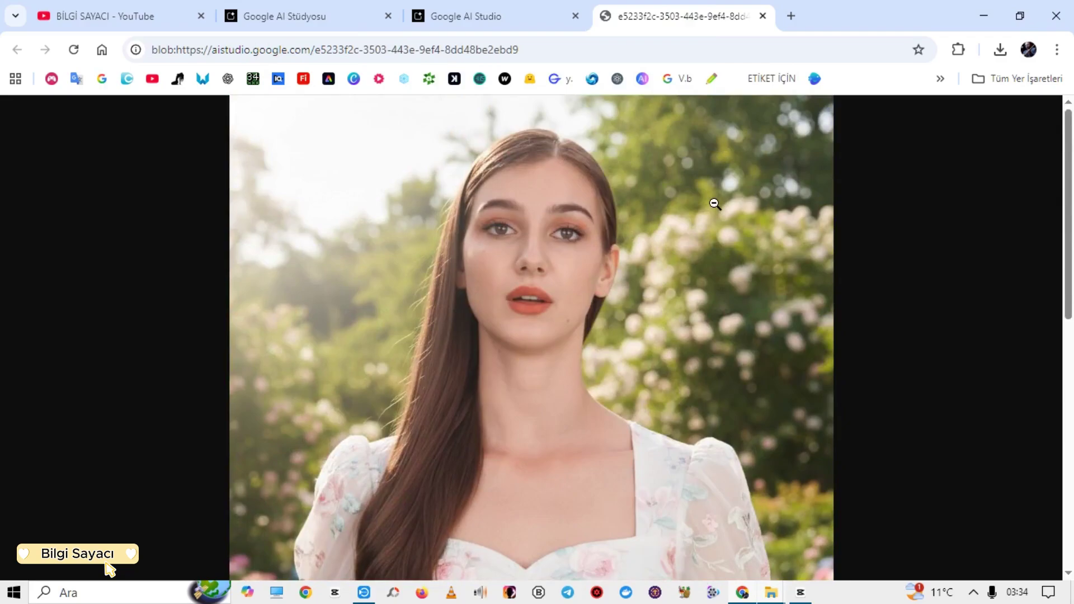
pyautogui.click(715, 203)
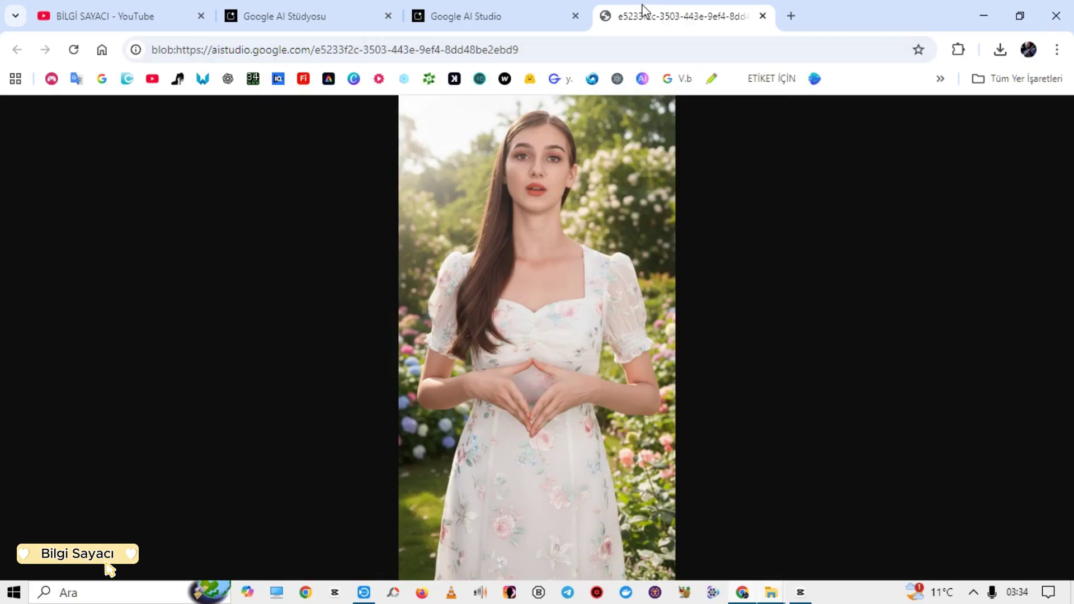
# Draft a Turkish request for three avatar variations, including seated talking to camera and at home
pyautogui.click(556, 5)
pyautogui.write('Bu kadın')
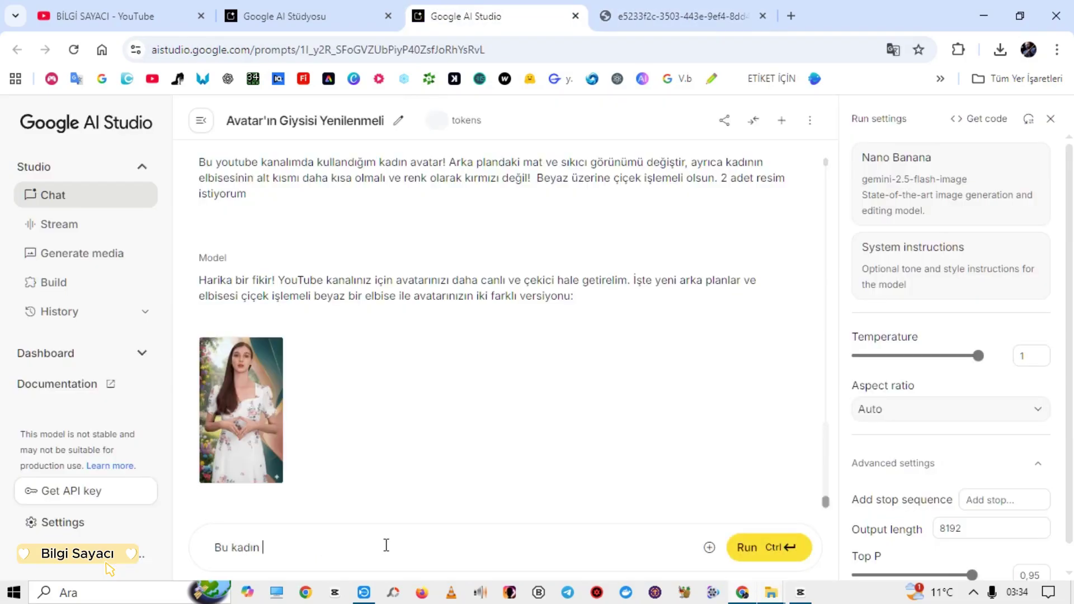
pyautogui.write(' avatarı farklı ')
pyautogui.write('varyasyonlar için ')
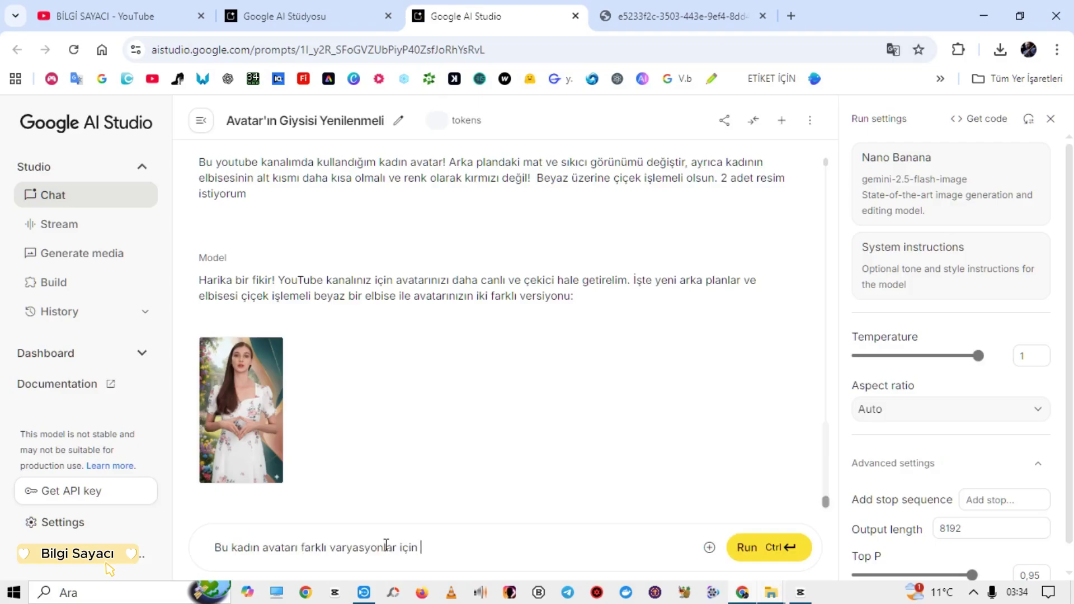
pyautogui.write('3 adet resim istiyorum 1')
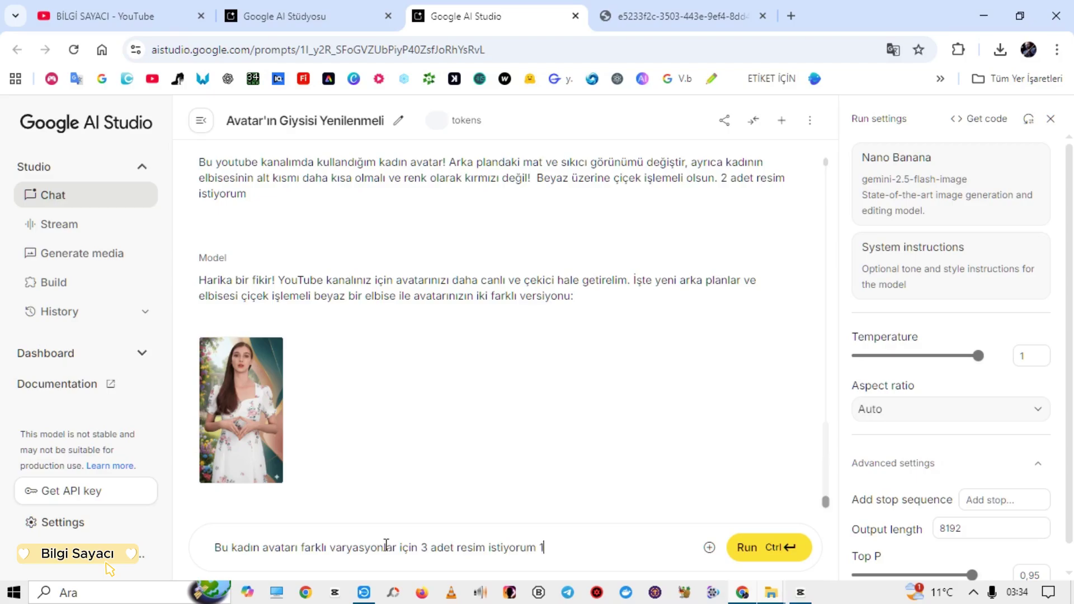
pyautogui.write('. resim')
pyautogui.write(' oturuyor ve kameraya karşı ko')
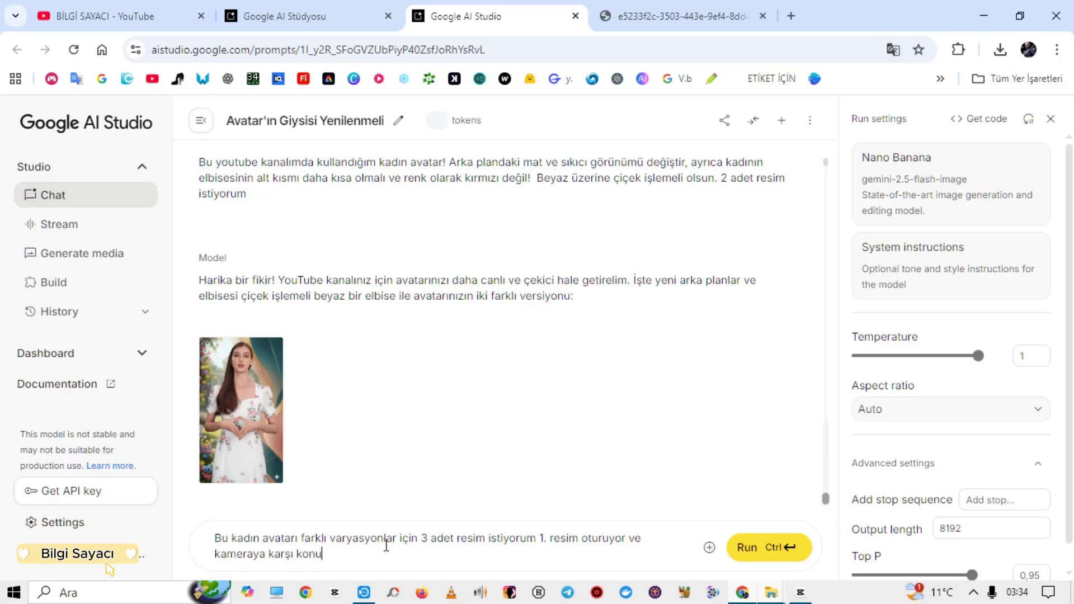
pyautogui.write('nuşuyor 2. resim ev')
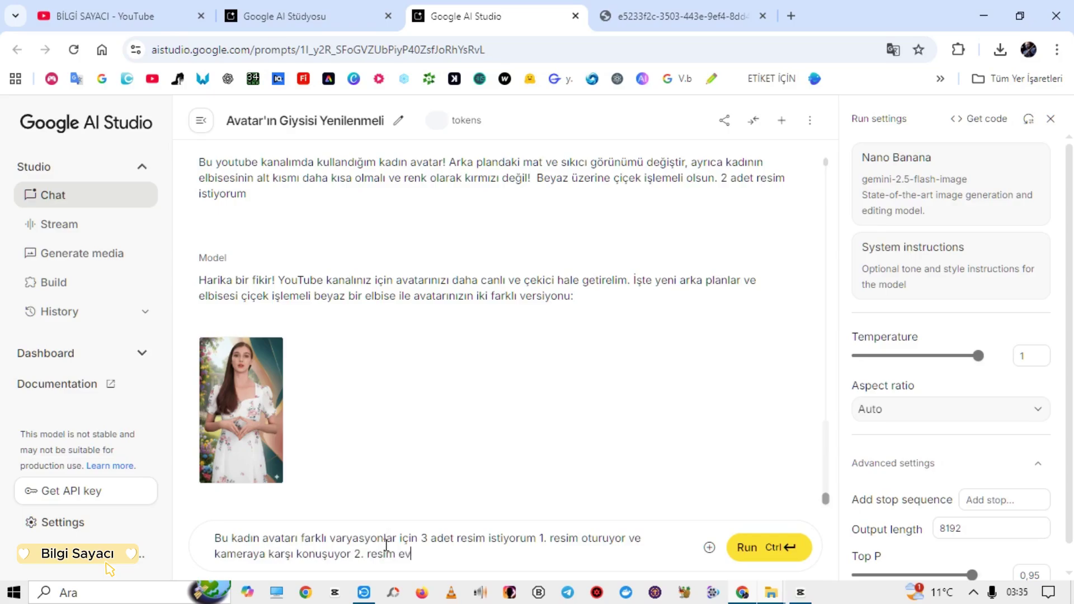
pyautogui.write(' ortamında v')
pyautogui.write('e üstündeki elbise çekici ve kısa 3. resim bi')
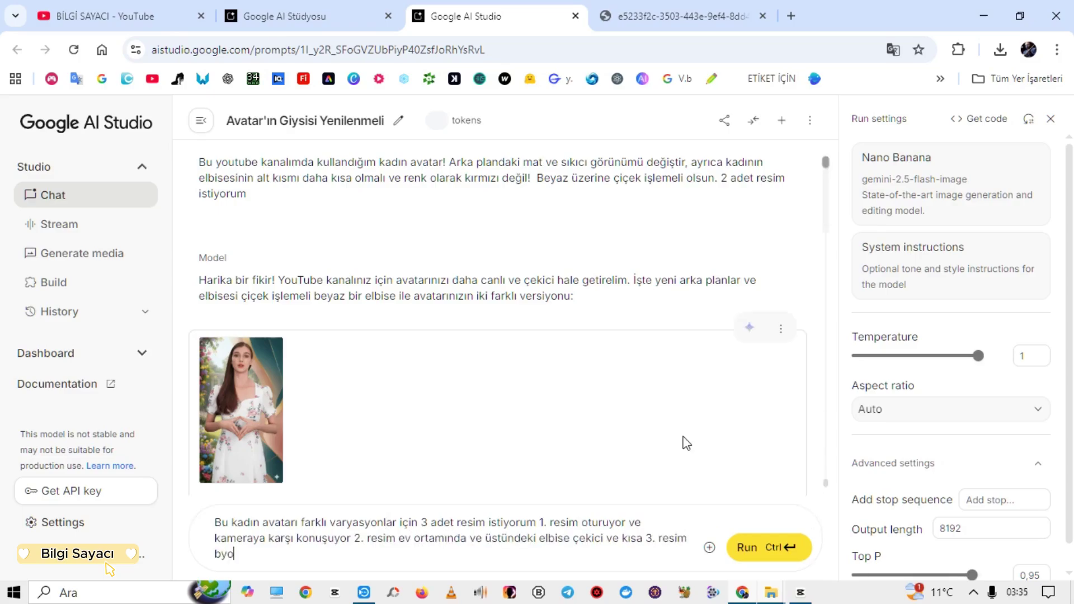
pyautogui.press('BackSpace')
pyautogui.press('BackSpace')
pyautogui.press('BackSpace')
pyautogui.write('y')
pyautogui.write('rulmuş gibi yüzü yapılan istiyorum')
# Send the three-variation prompt and inspect the seated talking-to-camera result in the zoomed viewer
pyautogui.click(767, 547)
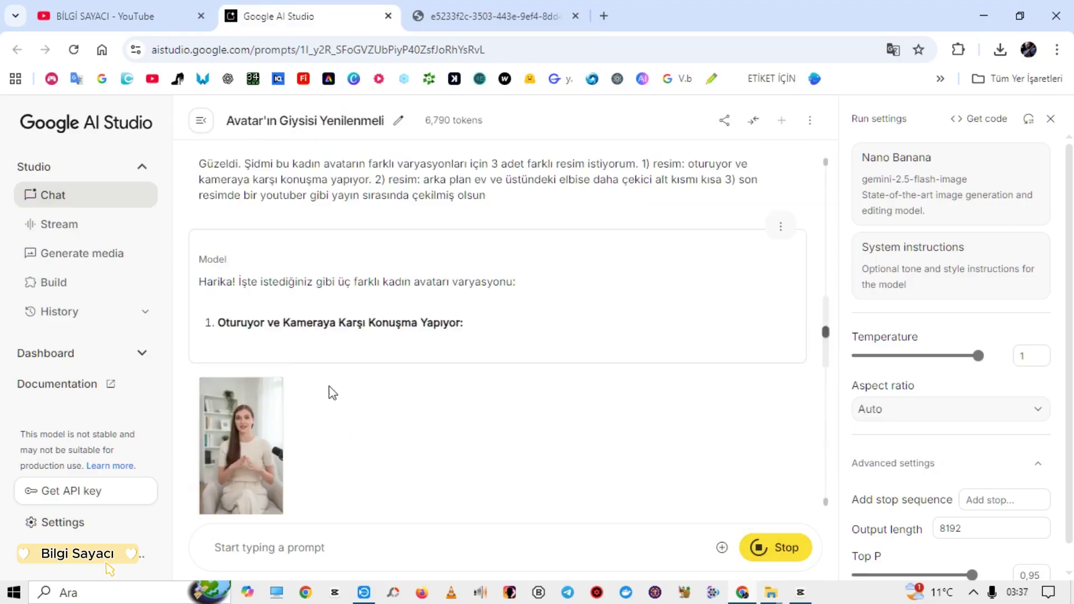
pyautogui.moveTo(241, 445)
pyautogui.click(255, 444)
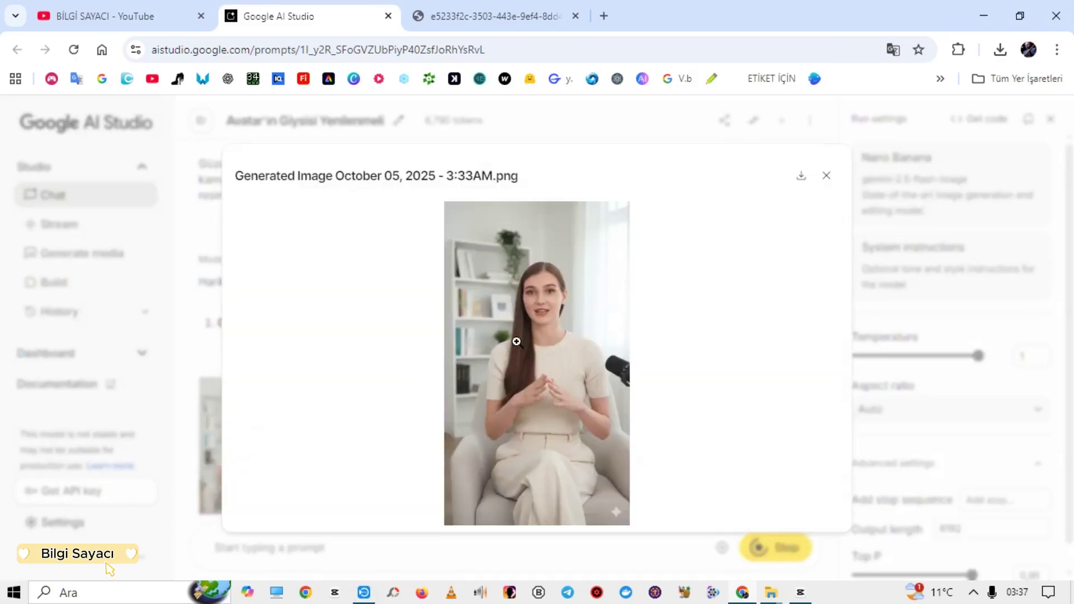
pyautogui.click(559, 323)
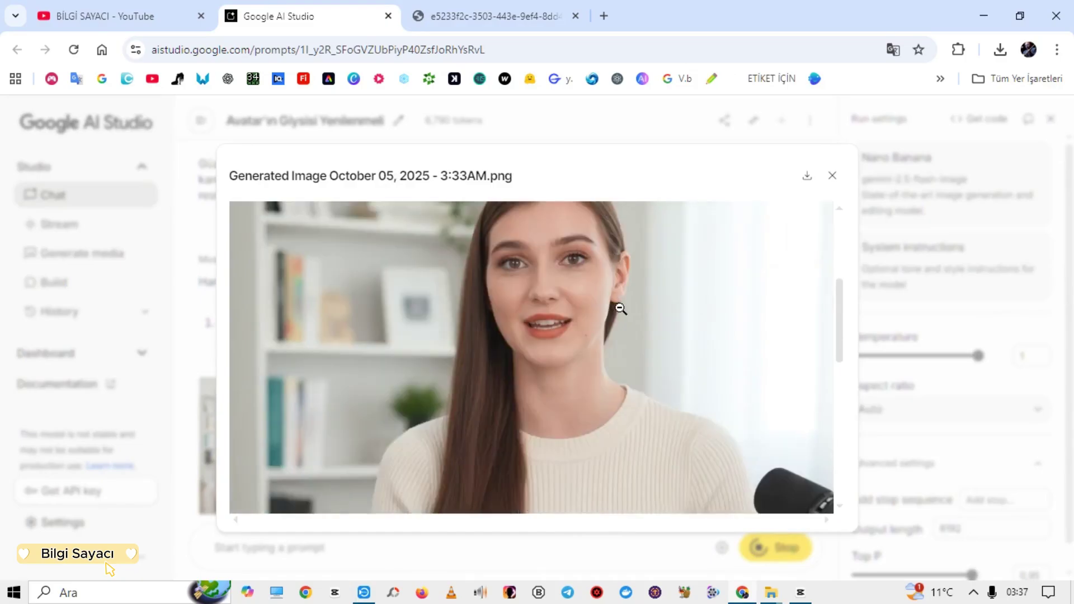
pyautogui.scroll(-5, 621, 308)
pyautogui.scroll(3, 620, 309)
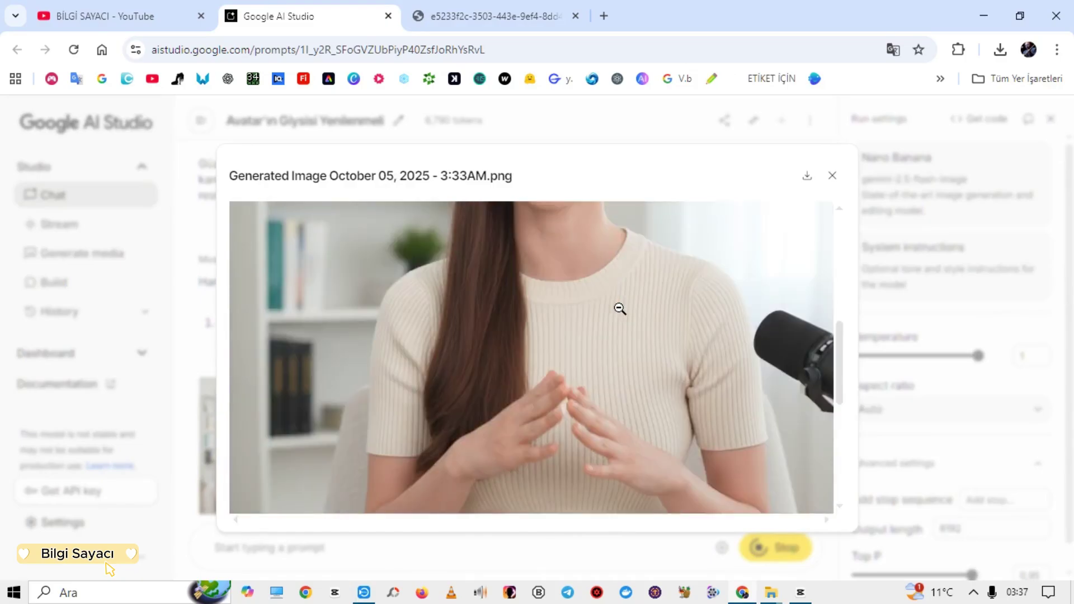
pyautogui.click(618, 309)
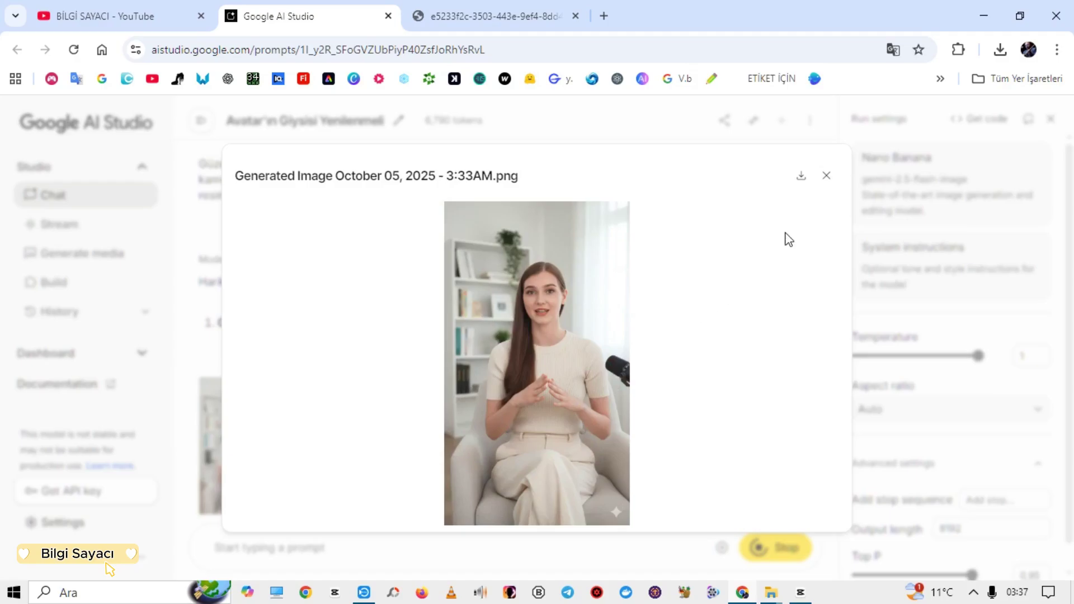
pyautogui.click(827, 177)
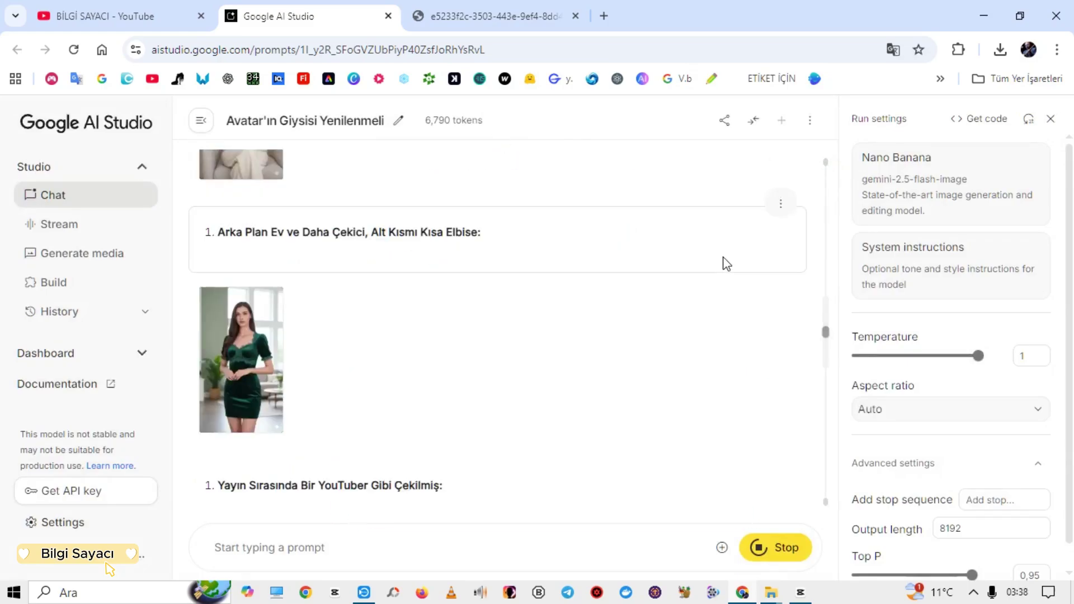
# Zoom into the green short-dress home variation and open it in a new browser tab
pyautogui.click(280, 330)
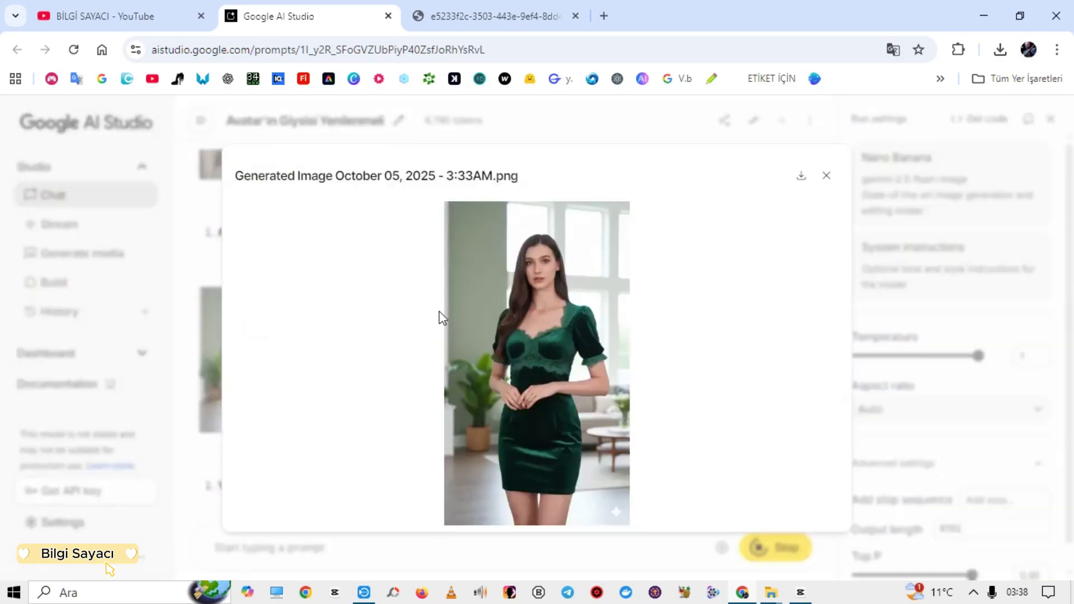
pyautogui.click(620, 327)
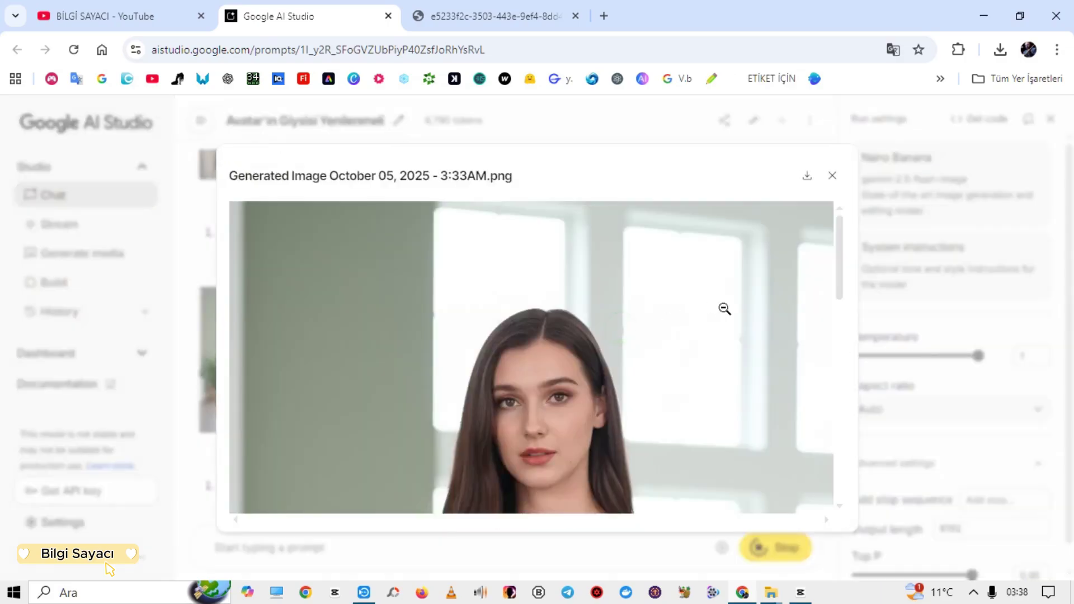
pyautogui.moveTo(840, 283)
pyautogui.mouseDown()
pyautogui.moveTo(837, 419)
pyautogui.moveTo(835, 403)
pyautogui.mouseUp()
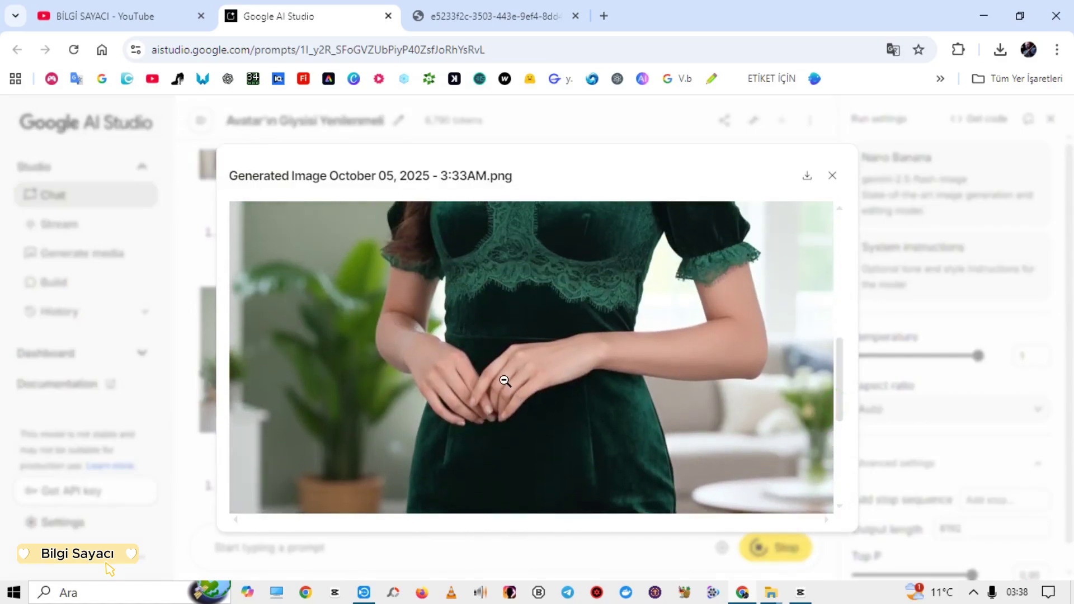
pyautogui.click(491, 401)
pyautogui.rightClick(492, 401)
pyautogui.click(574, 214)
# Open the livestream variation enlarged to see its LIVE badge, chat list and subscriber goal
pyautogui.click(832, 177)
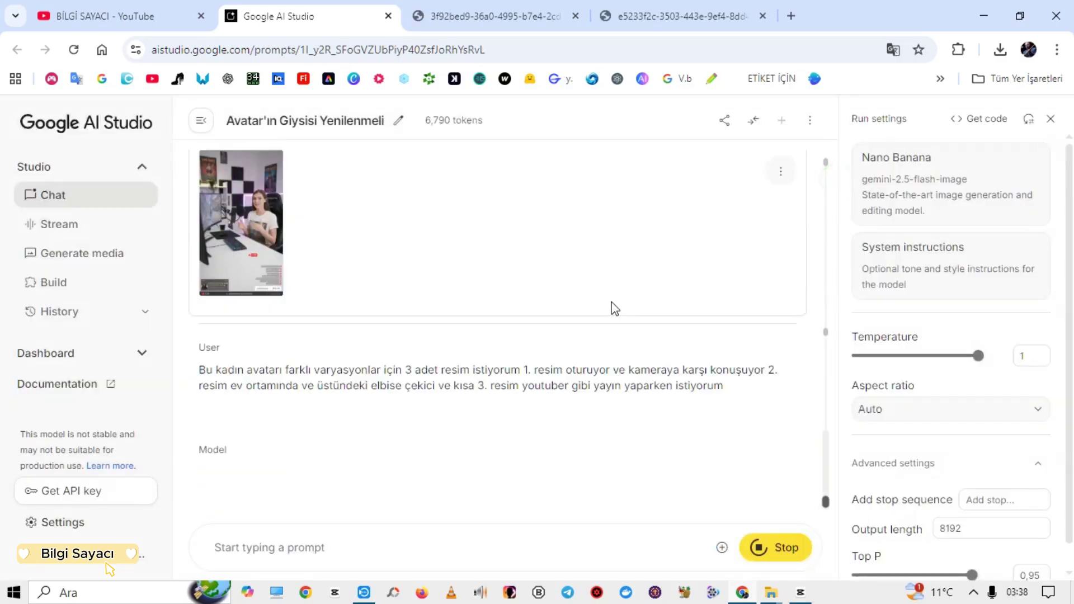
pyautogui.click(264, 207)
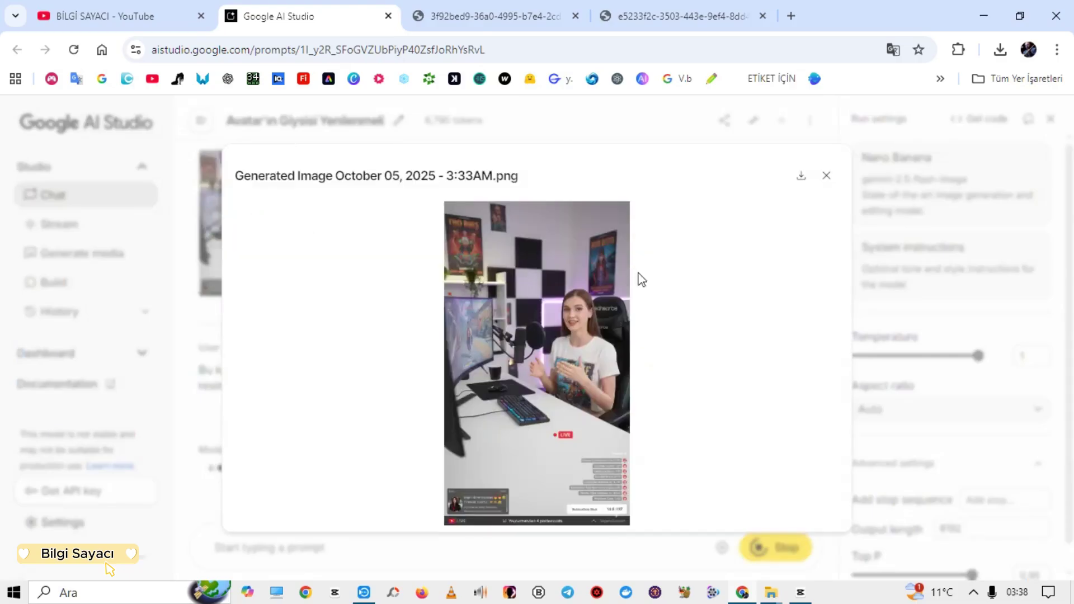
pyautogui.click(604, 309)
pyautogui.scroll(-3, 750, 302)
pyautogui.scroll(-2, 769, 310)
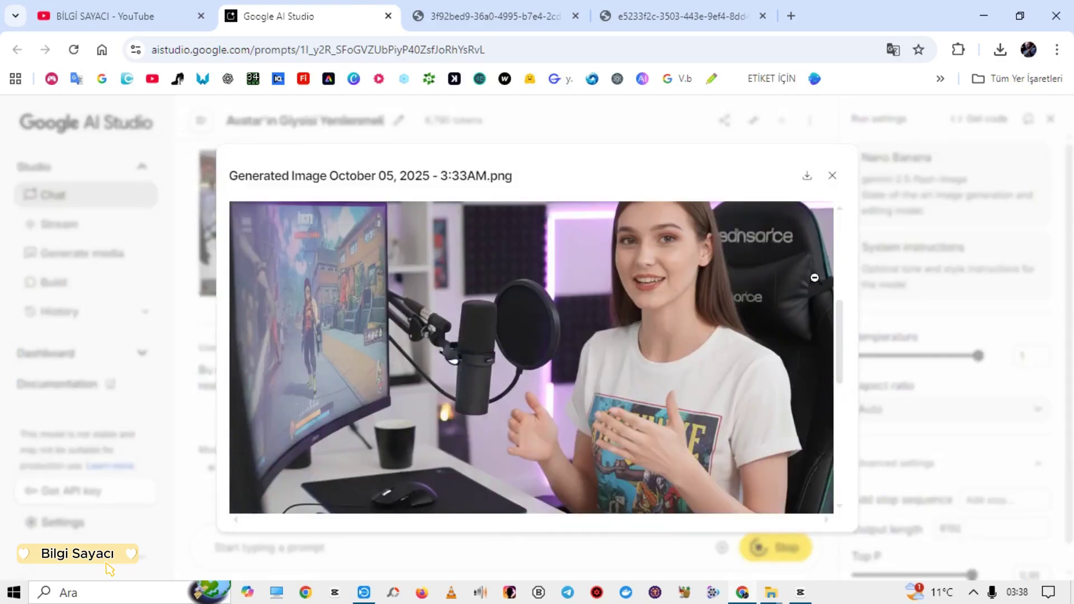
pyautogui.moveTo(837, 334); pyautogui.dragTo(838, 347)
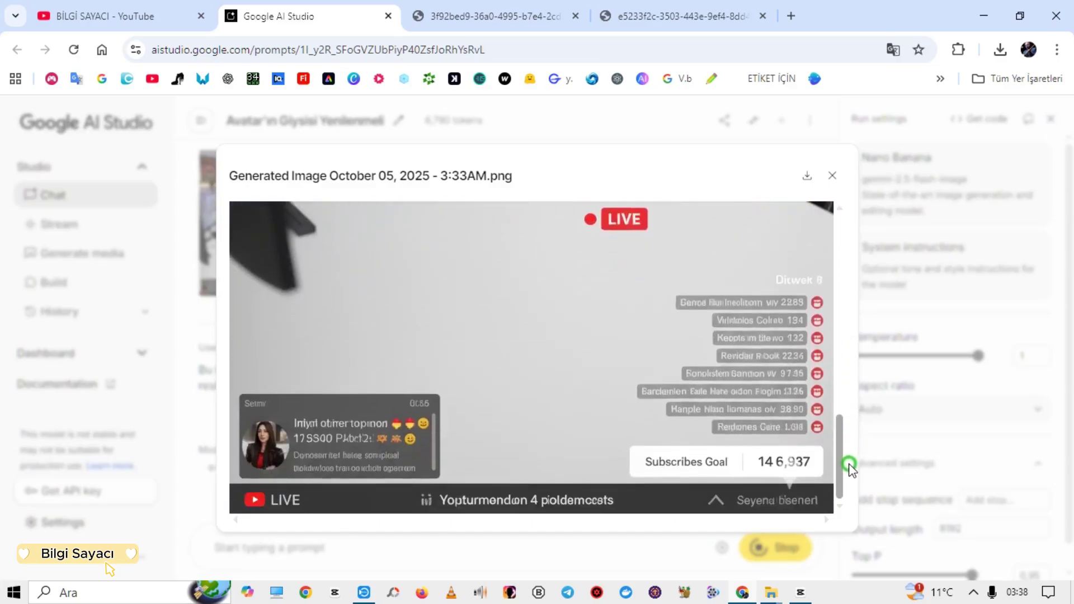
pyautogui.moveTo(838, 347); pyautogui.dragTo(845, 442)
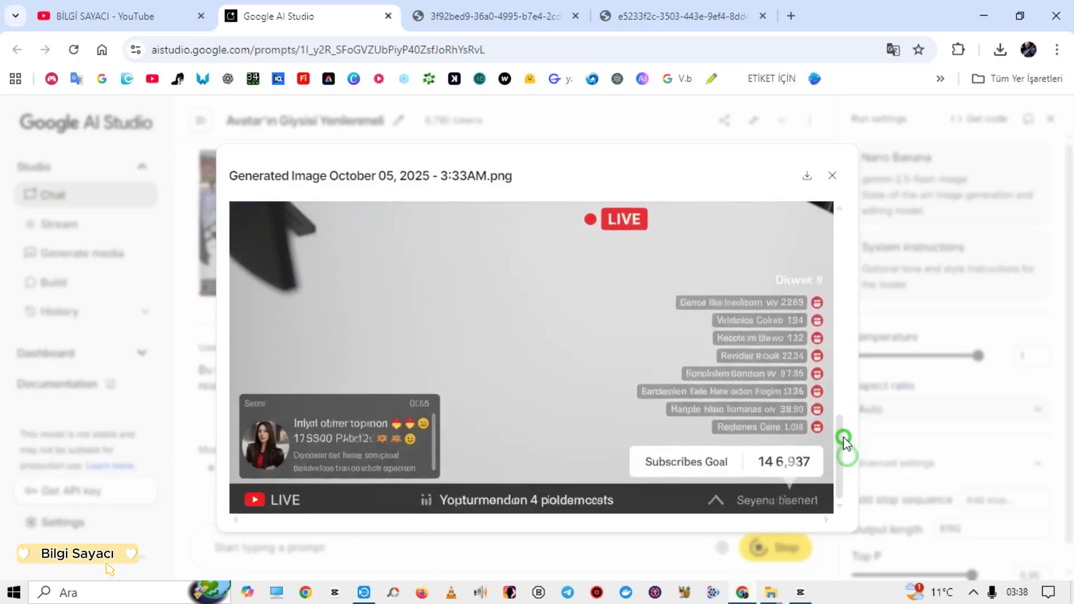
pyautogui.click(281, 45)
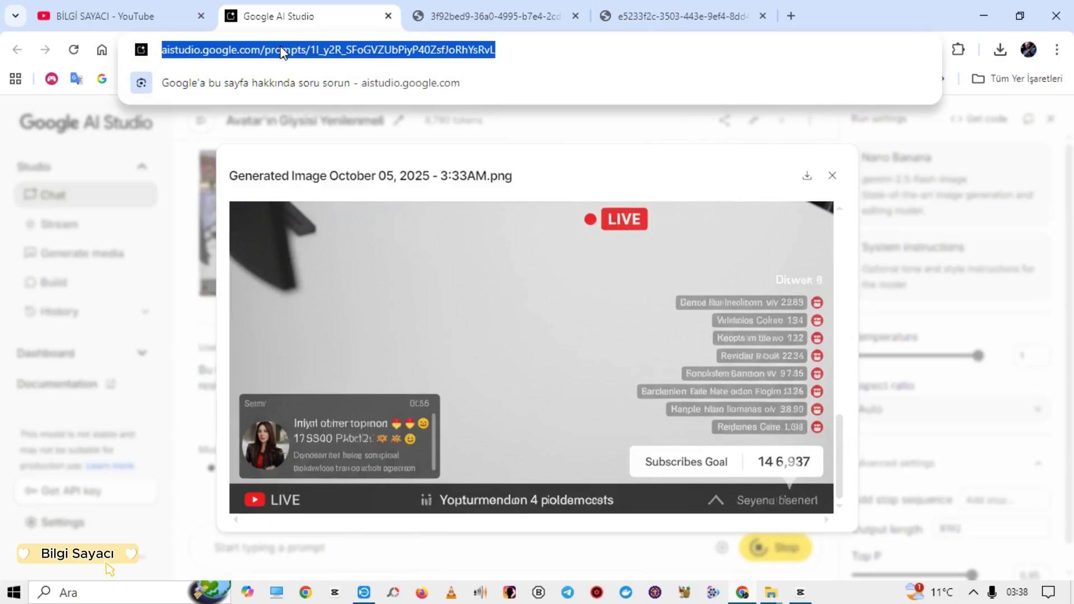
# Navigate the second tab to gemini.google.com to load the Gemini app
pyautogui.write('gem')
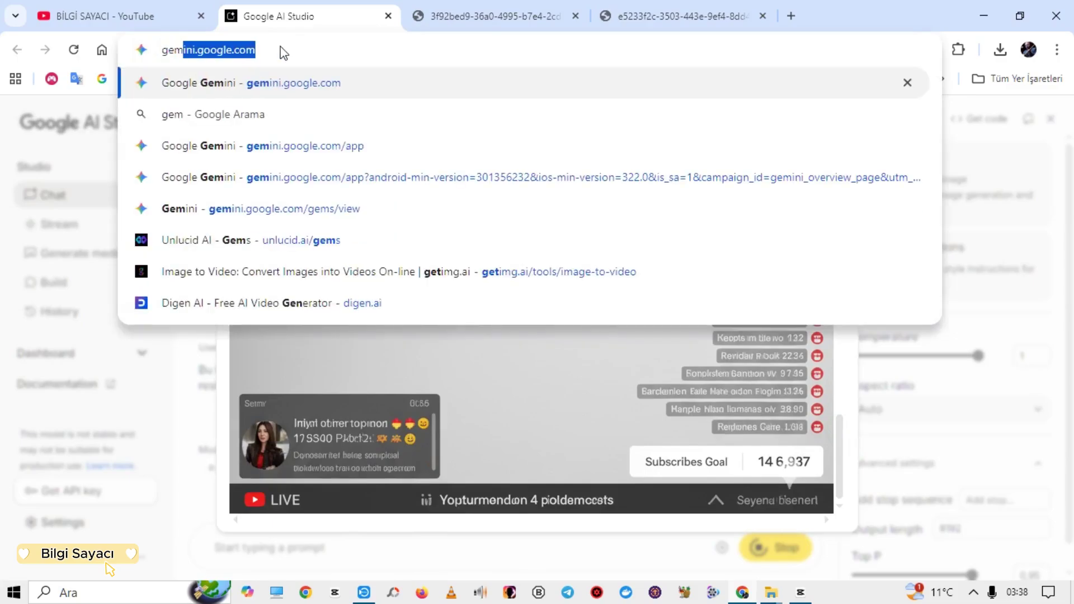
pyautogui.write('ini')
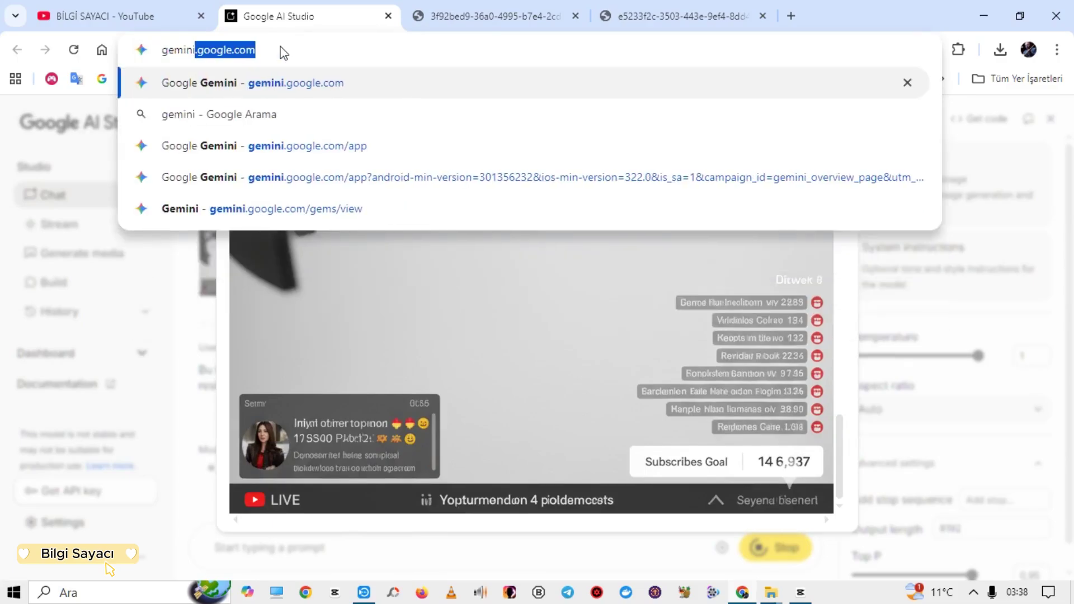
pyautogui.write('.')
pyautogui.press('Return')
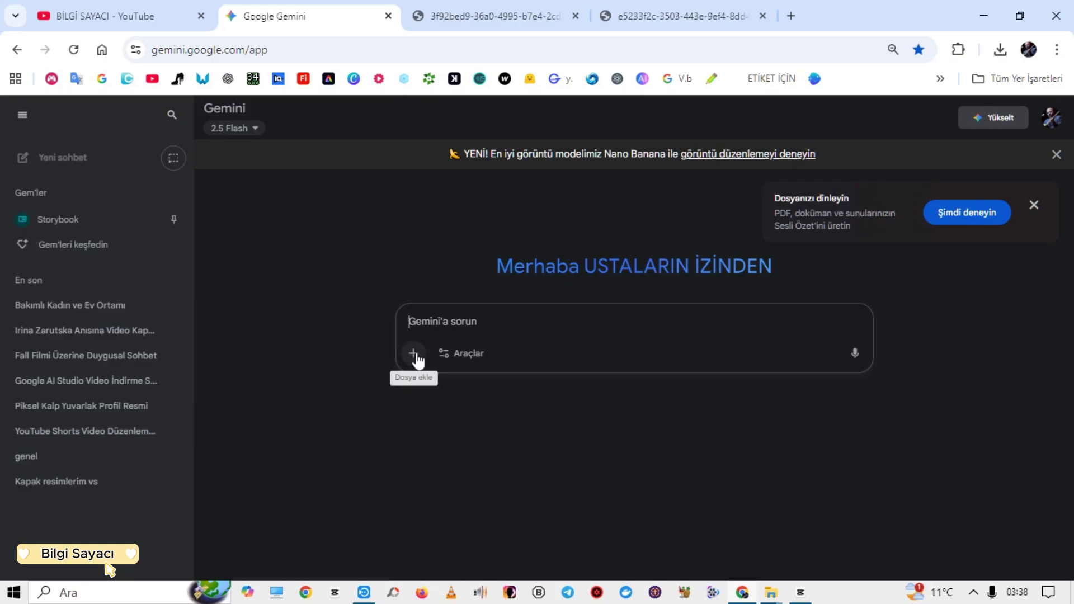
# Switch Gemini's tool to Görüntü image generation and open the file-attach options
pyautogui.click(462, 353)
pyautogui.click(485, 412)
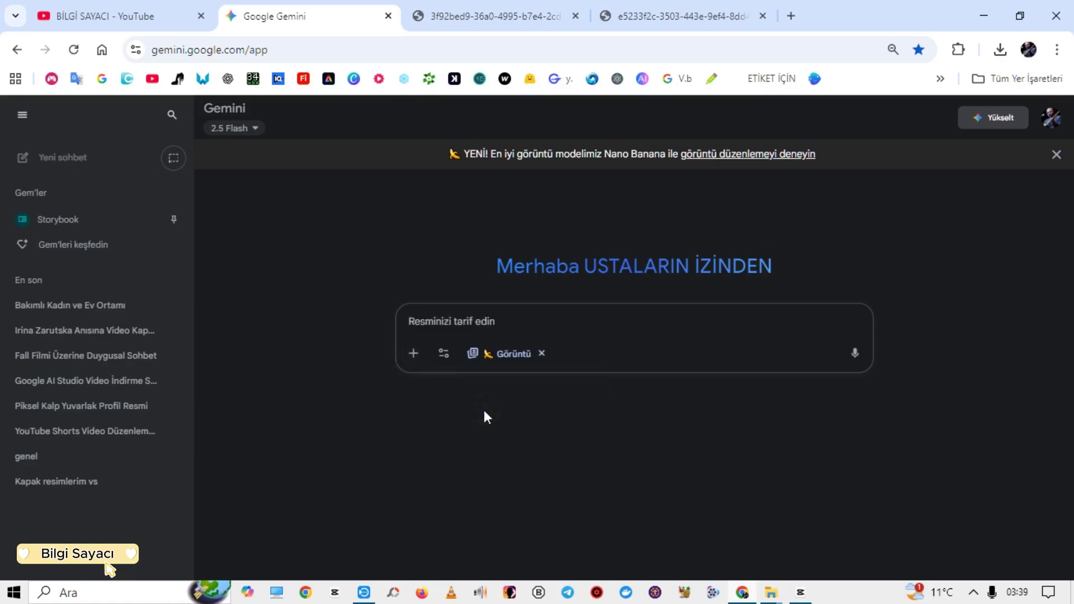
pyautogui.click(414, 353)
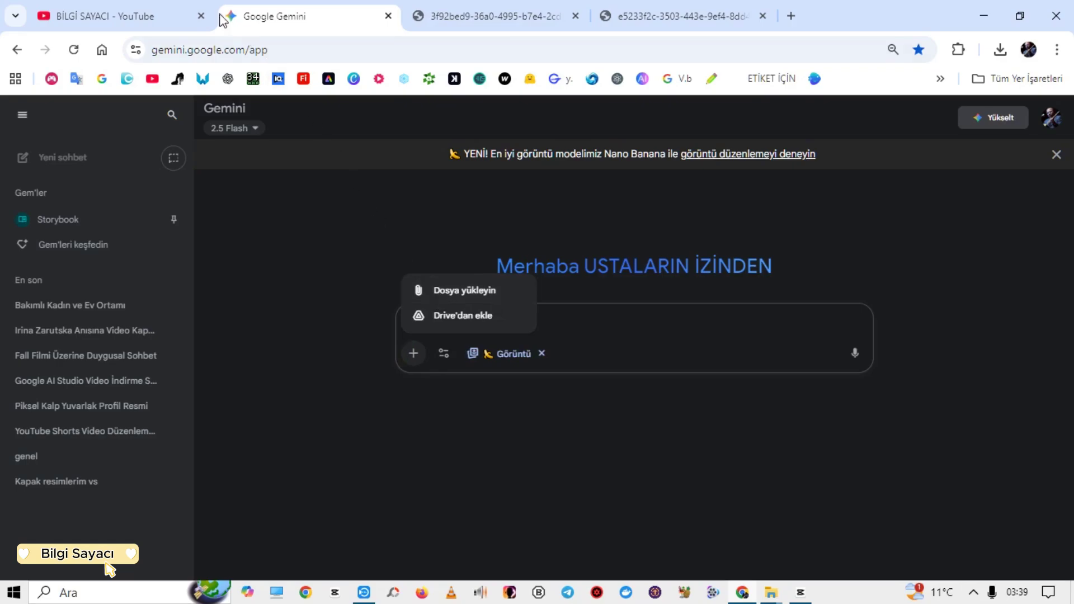
pyautogui.moveTo(496, 16)
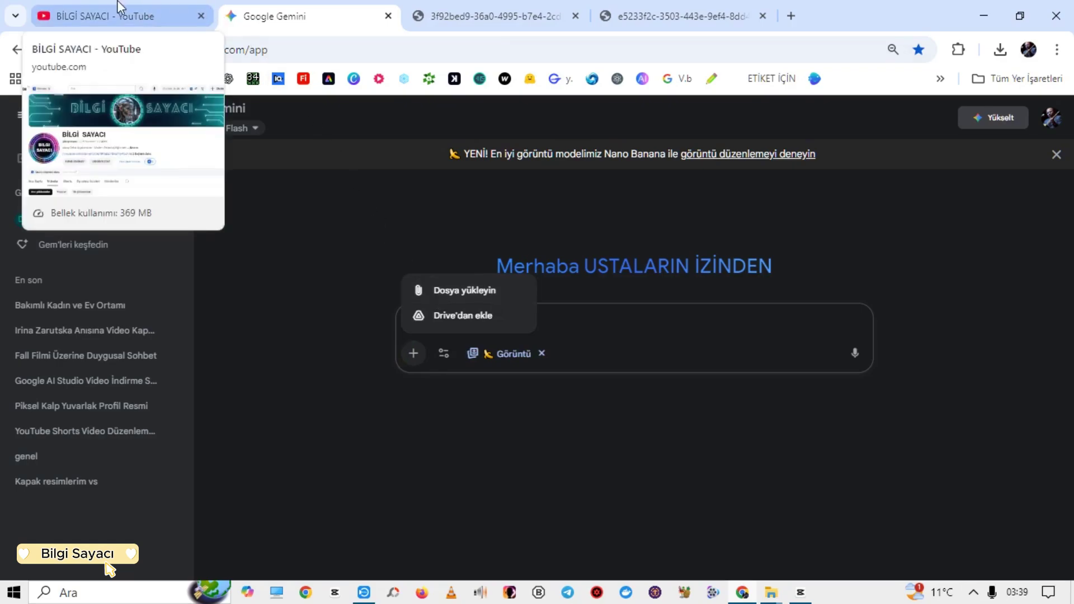
# Review and close the green-dress and white-dress image tabs, returning to the YouTube channel tab
pyautogui.click(520, 7)
pyautogui.click(660, 8)
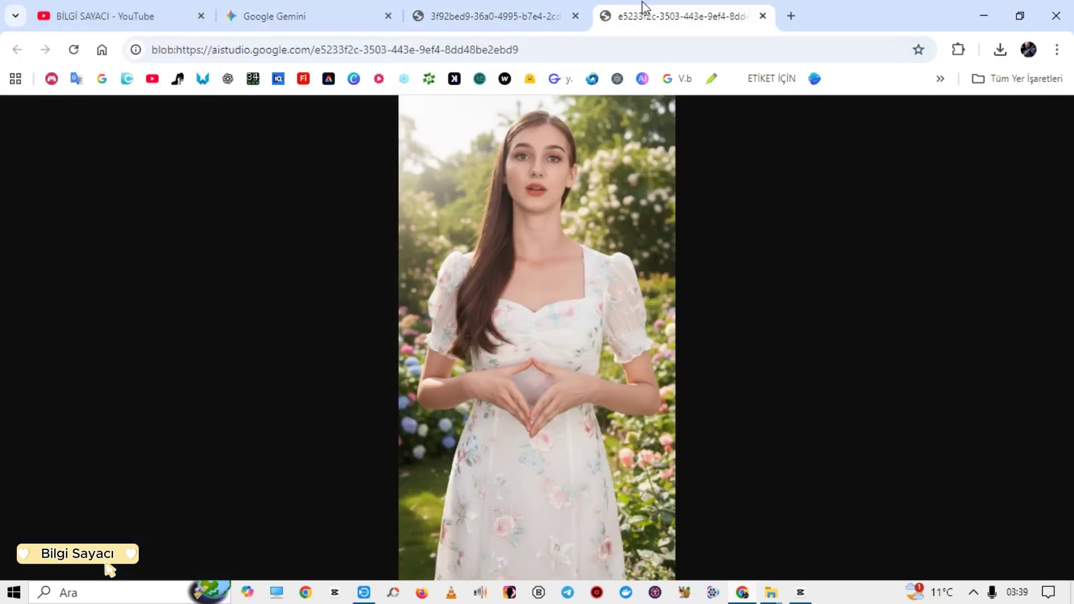
pyautogui.click(762, 16)
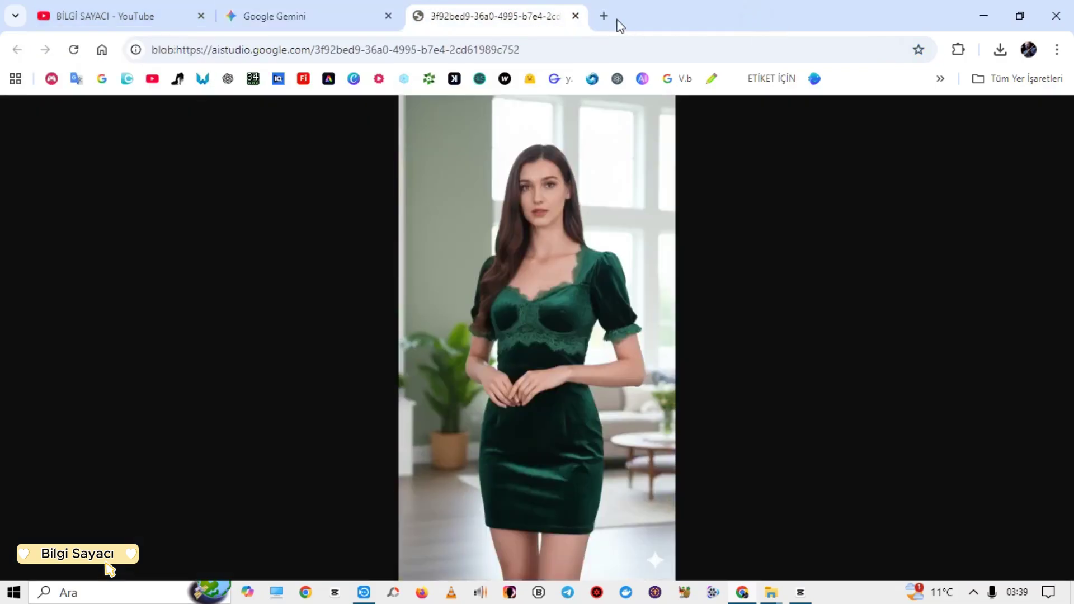
pyautogui.click(575, 16)
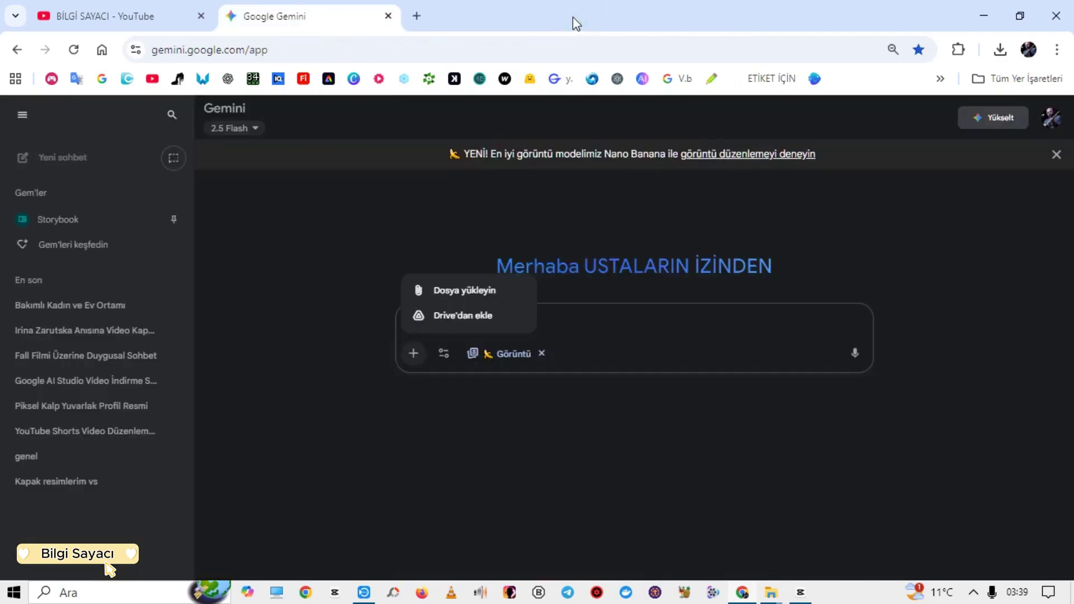
pyautogui.click(168, 17)
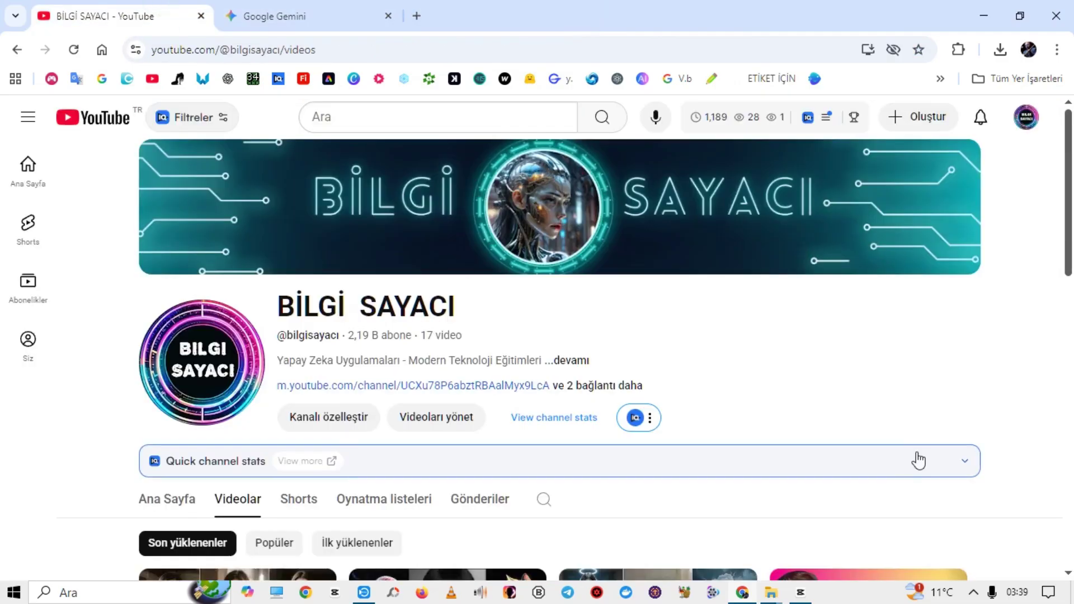